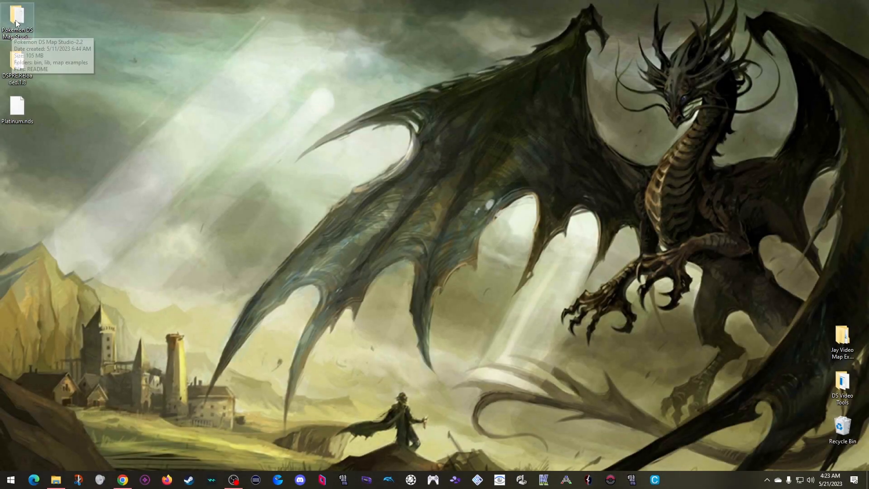
Launch Pokemon DS Map Studio 2.2 from the bin folder of Pokemon DS Map Studio-2.2 on the desktop and minimize the file window
double_click(16, 23)
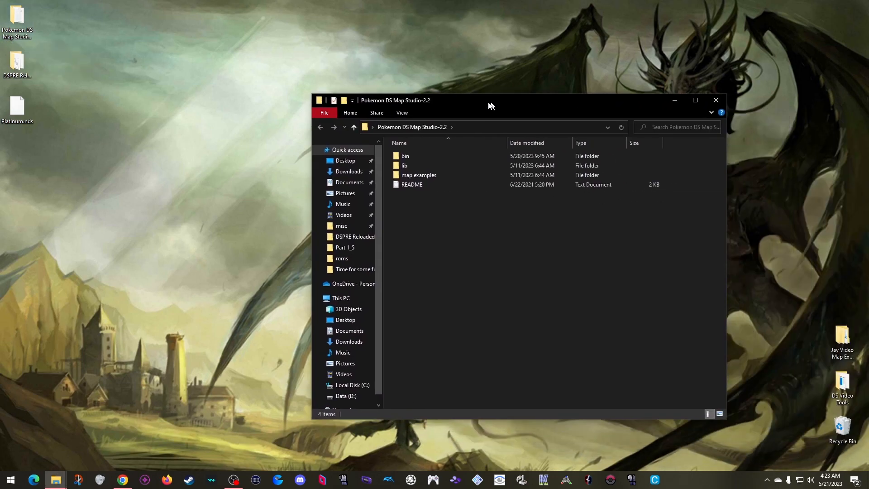
left_click_drag(491, 106, 396, 78)
left_click(311, 130)
double_click(311, 130)
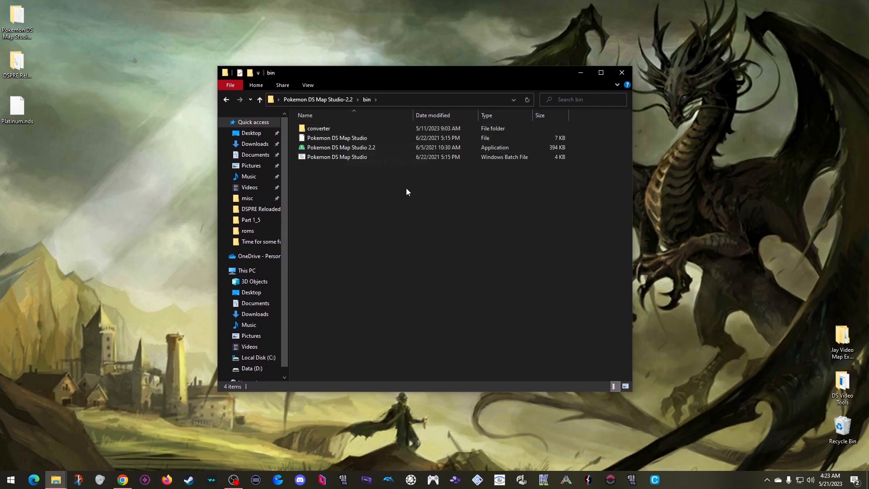
double_click(347, 148)
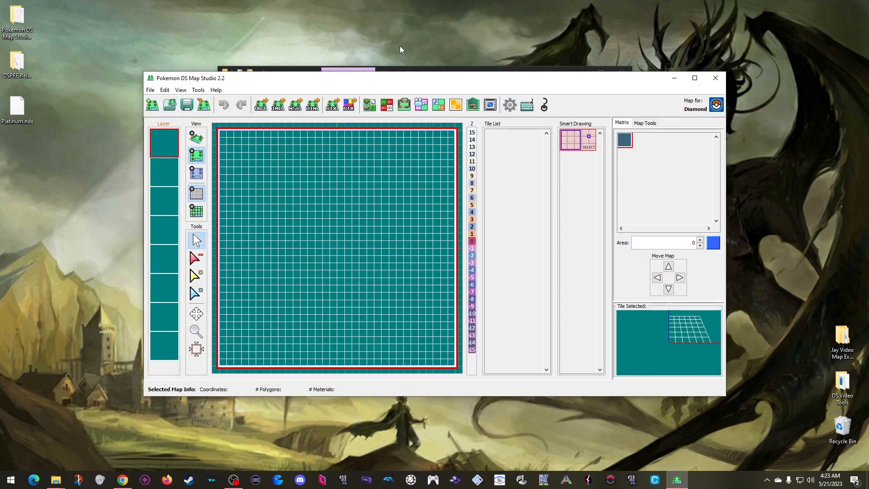
left_click(573, 69)
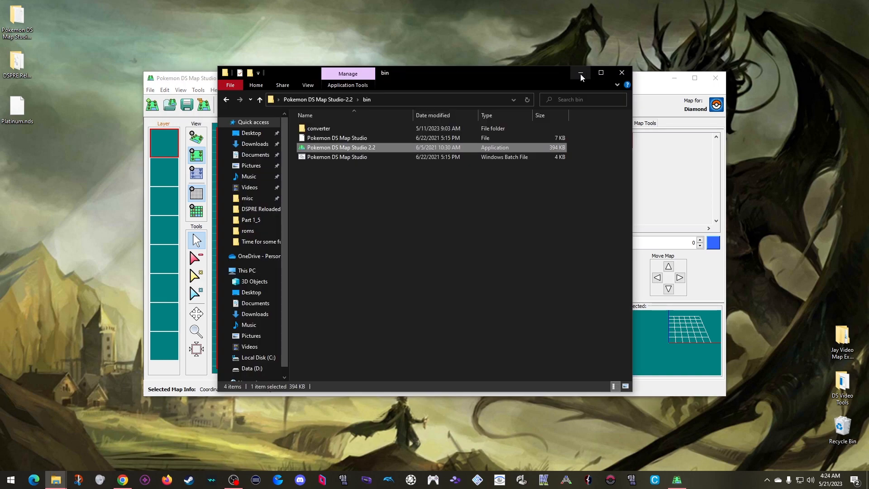
left_click(580, 73)
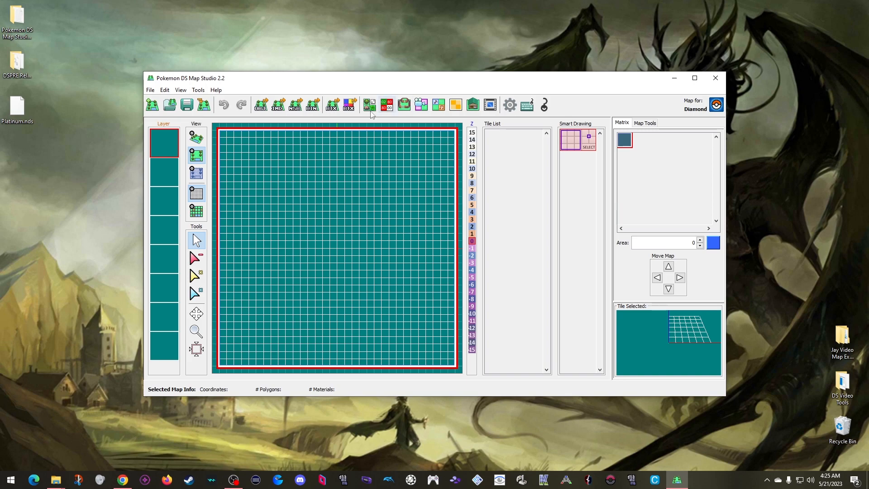
Open Starting Hills.pdsmap from Map 1 - Starting Hills in the Original PDSMS 1.19.1 Map Versions folder of Jay Video Map Examples
left_click(151, 90)
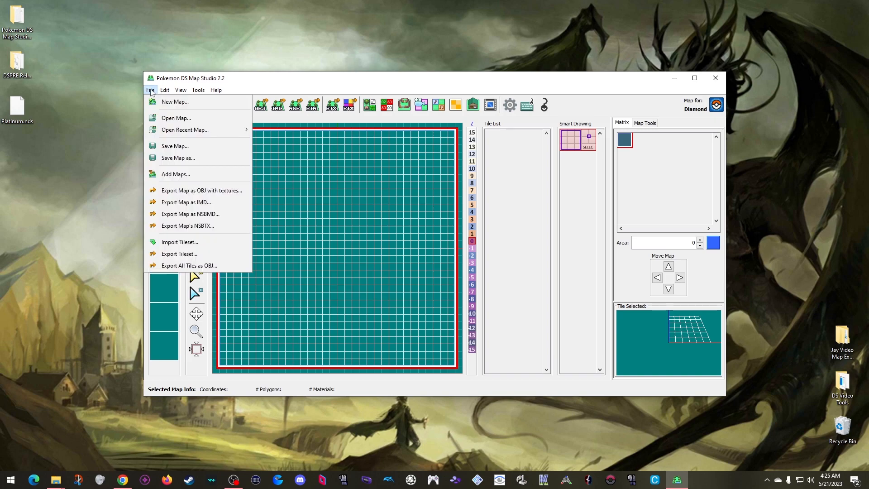
left_click(175, 118)
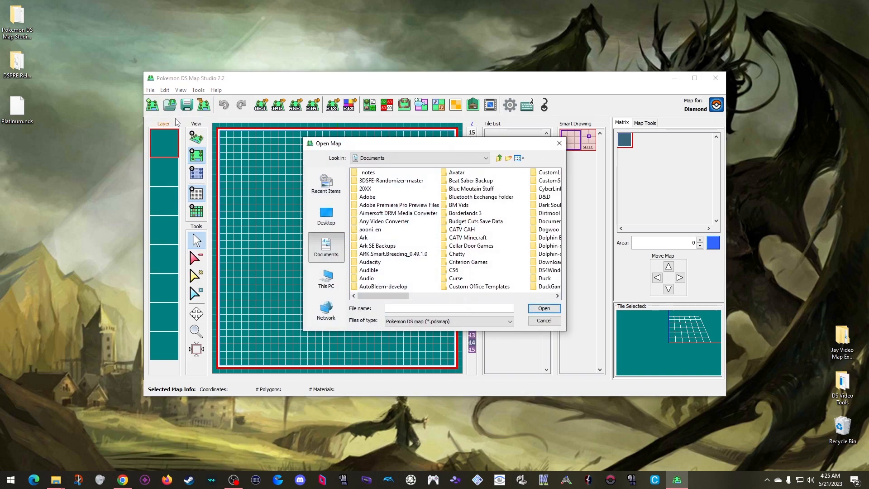
left_click(319, 214)
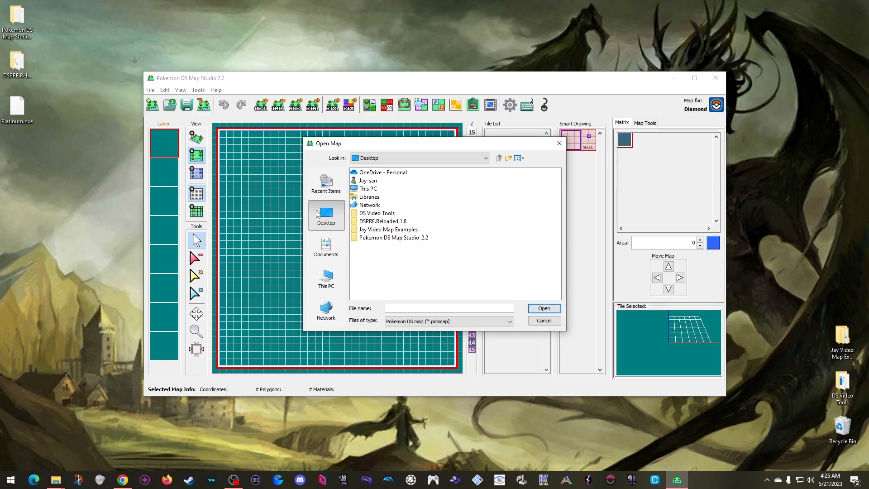
left_click(371, 230)
double_click(371, 230)
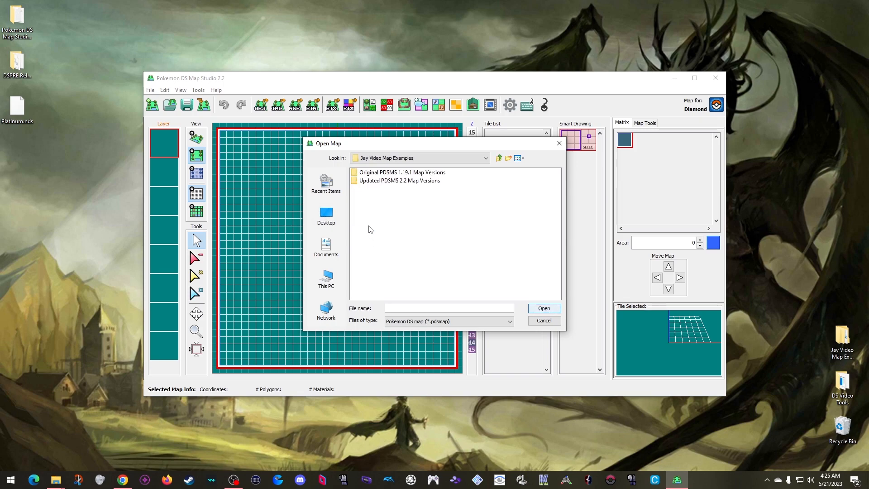
left_click(380, 174)
double_click(380, 173)
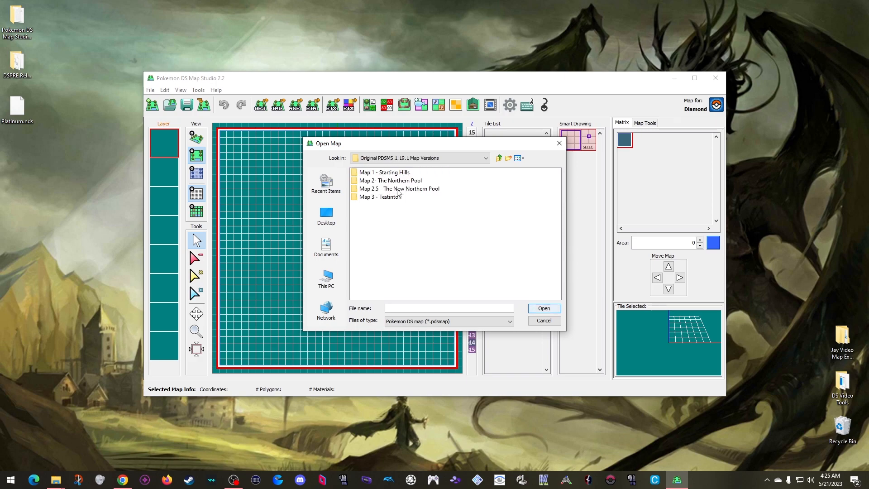
double_click(386, 175)
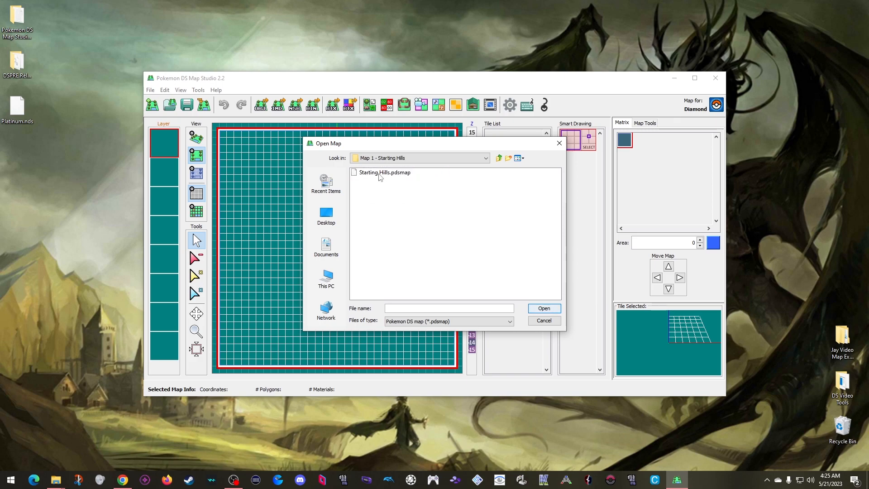
left_click(379, 175)
left_click(538, 307)
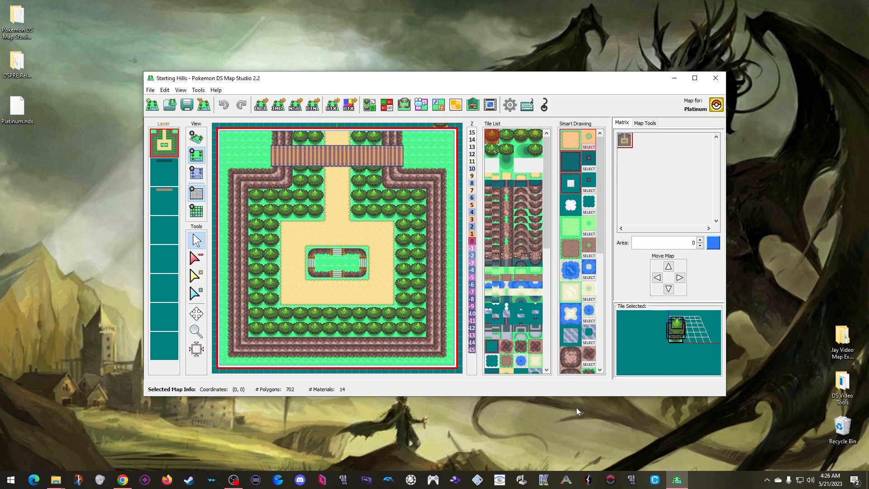
Start saving the map under a new location and create the folder "Map 1 - Starting hills v2.2" inside Updated PDSMS 2.2 Map Versions
left_click(150, 90)
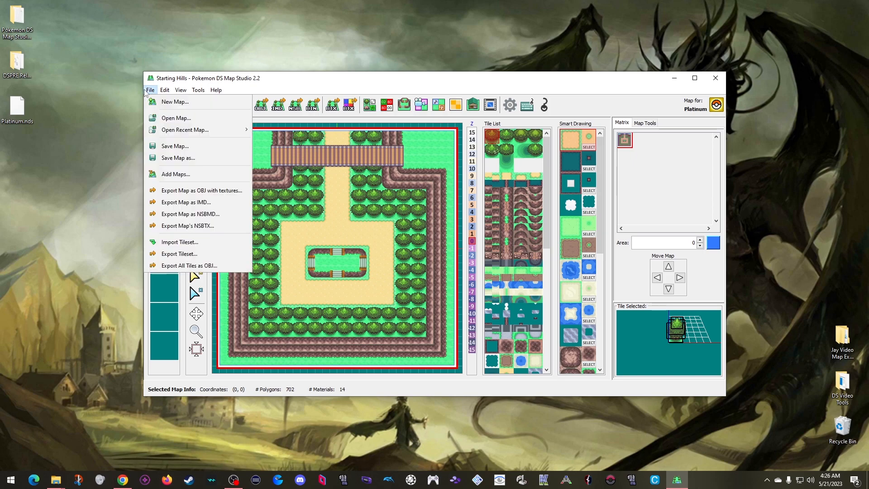
left_click(188, 158)
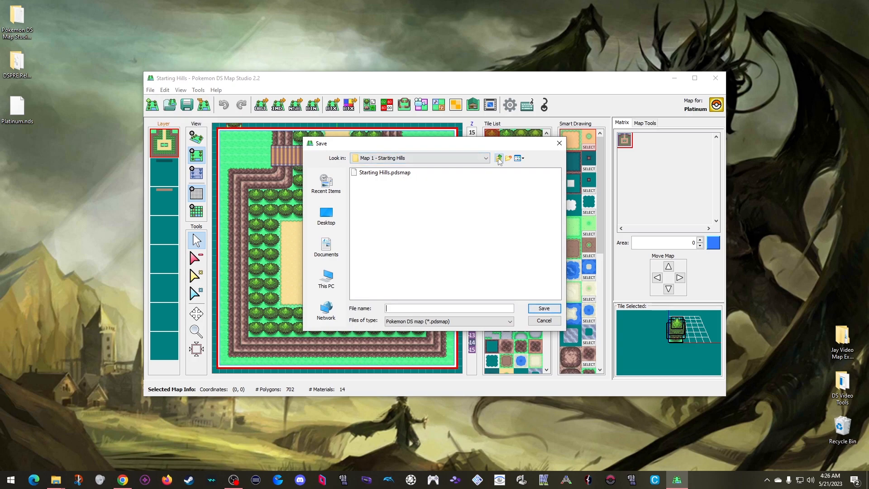
left_click(499, 159)
left_click(499, 159)
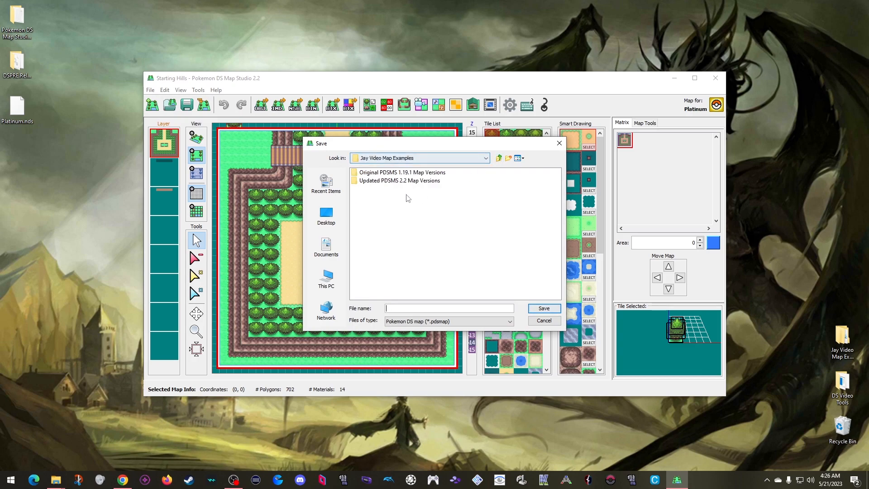
left_click(377, 182)
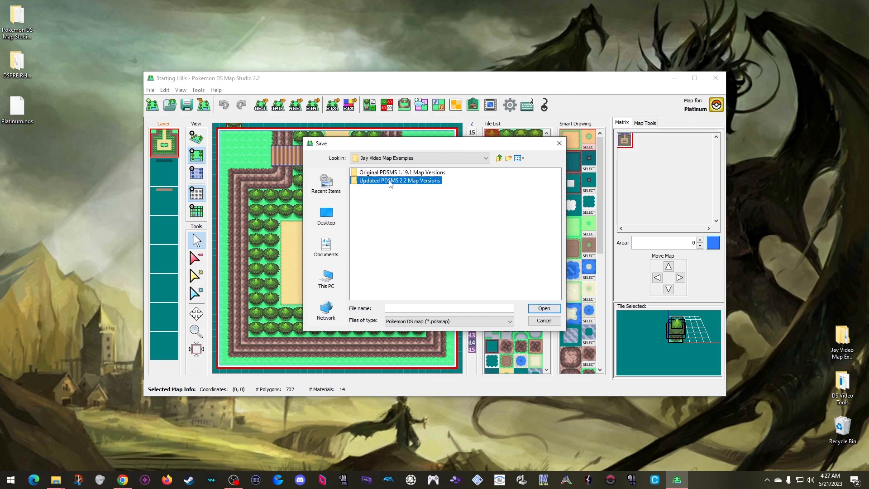
double_click(389, 181)
left_click(508, 158)
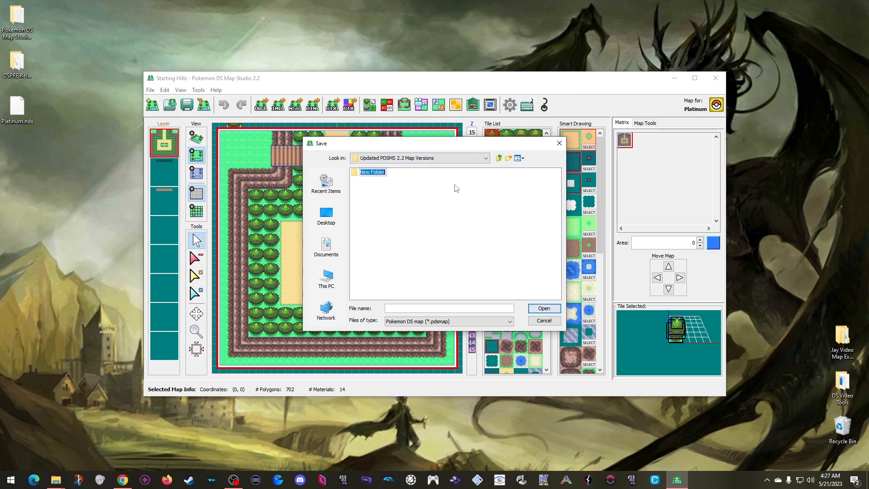
type("Map 1 - Starting hills v2.2")
key("Left")
key("Left")
key("Left")
key("Left")
key("Left")
key("Left")
key("Left")
key("Left")
key("Left")
key("Left")
key("Left")
key("Left")
key("Left")
key("Left")
key("Left")
key("Left")
key("Left")
key("Left")
key("Left")
key("Left")
left_click(419, 195)
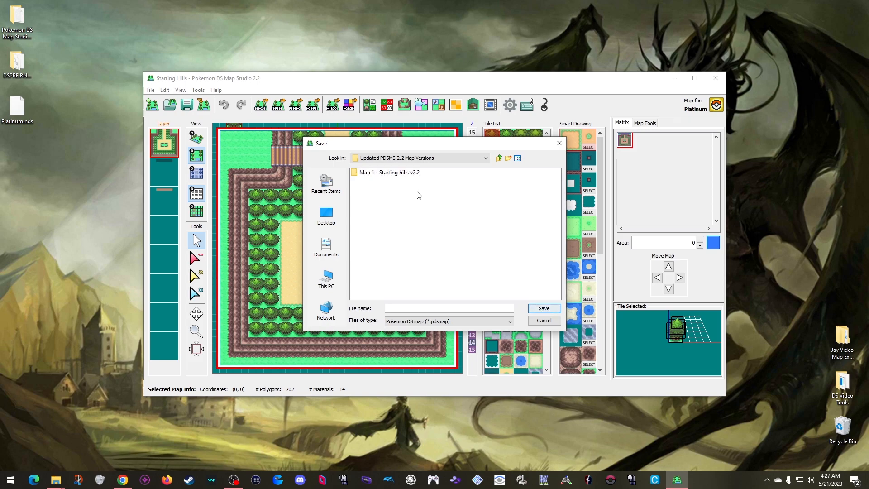
Save the map as "Starting Hills" in the new "Map 1 - Starting hills v2.2" folder
double_click(401, 172)
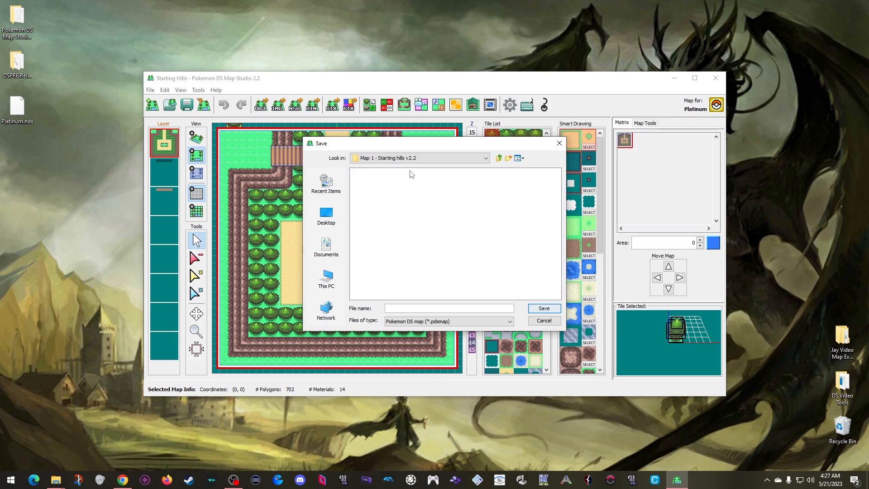
left_click(404, 309)
type("Starting Hills")
left_click(544, 311)
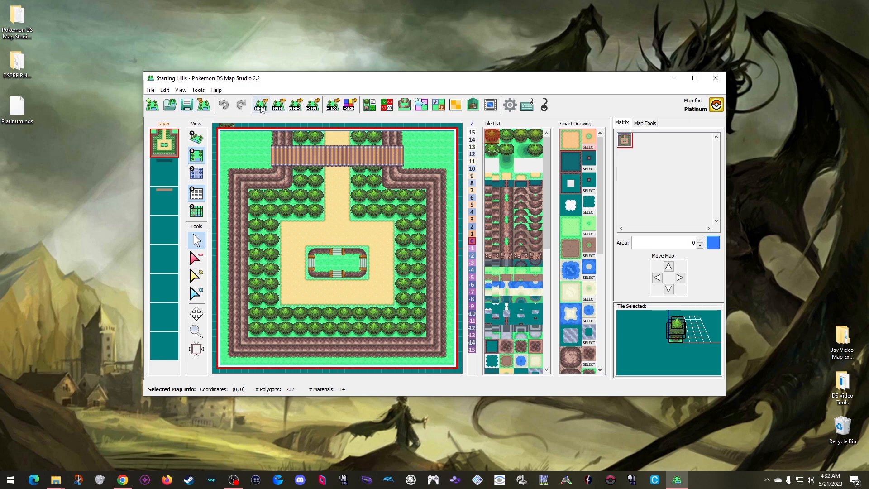
Export all maps separately as OBJ with vertex colors and tile upscaling 1, under the name "Starting hills"
left_click(261, 106)
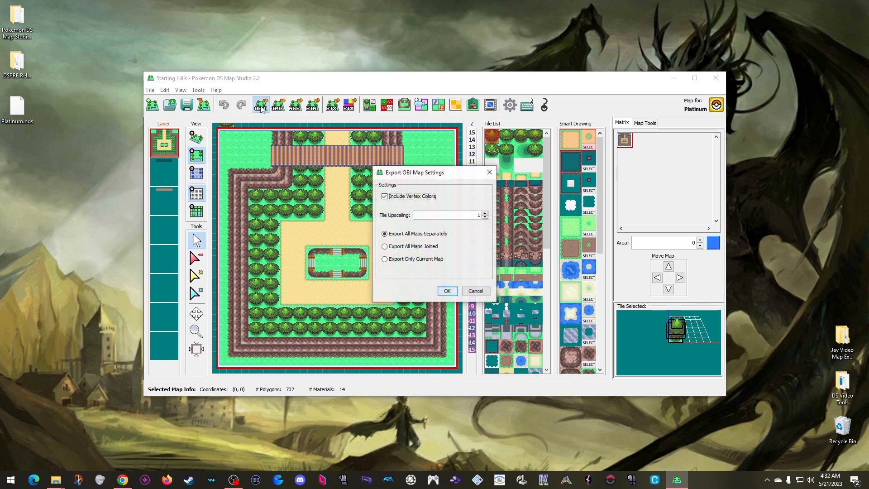
left_click(447, 291)
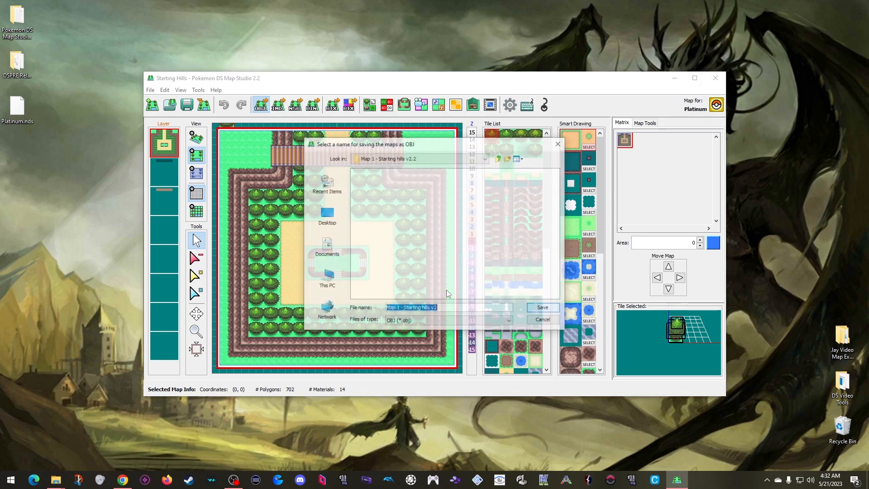
type("Starting hills")
left_click(545, 309)
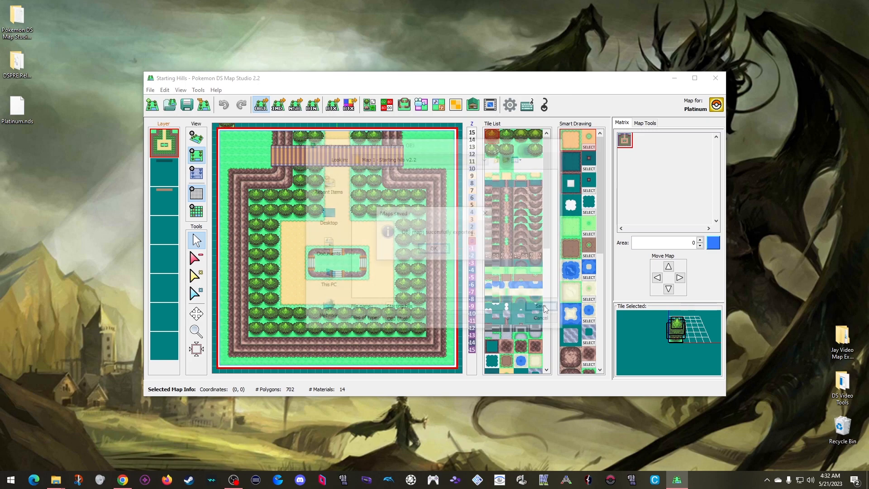
left_click(434, 249)
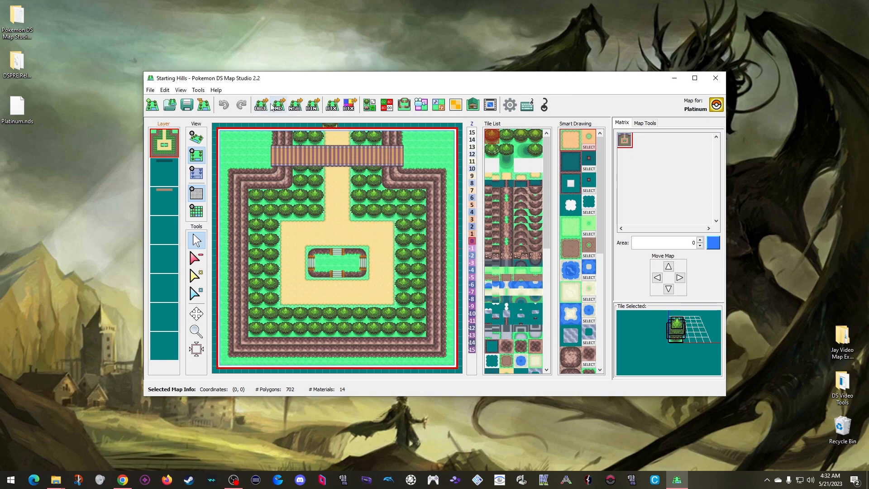
Convert Starting hills_00_00.obj to IMD, with "Map 1 - Starting hills v2.2" as the destination folder
left_click(278, 105)
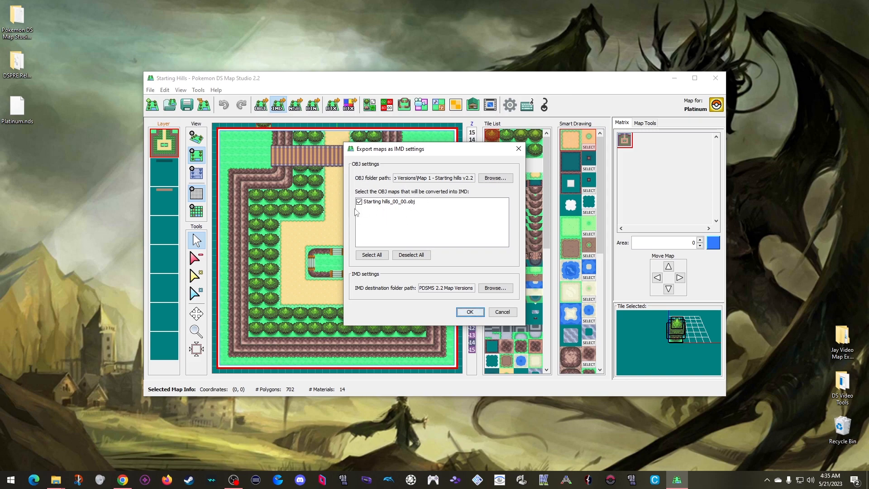
left_click(494, 288)
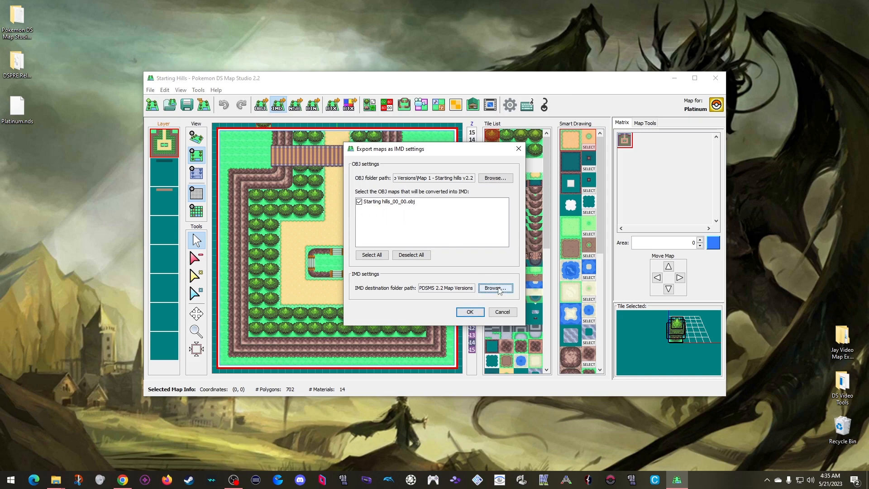
left_click(385, 174)
double_click(386, 175)
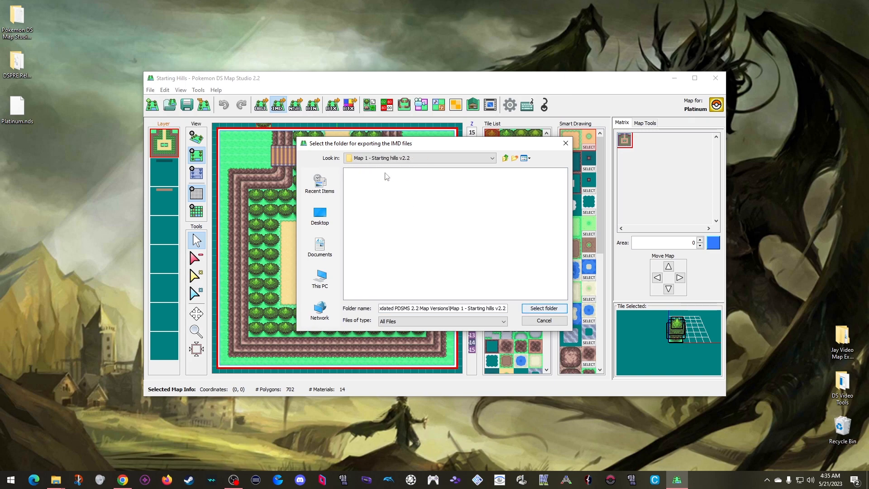
left_click(545, 308)
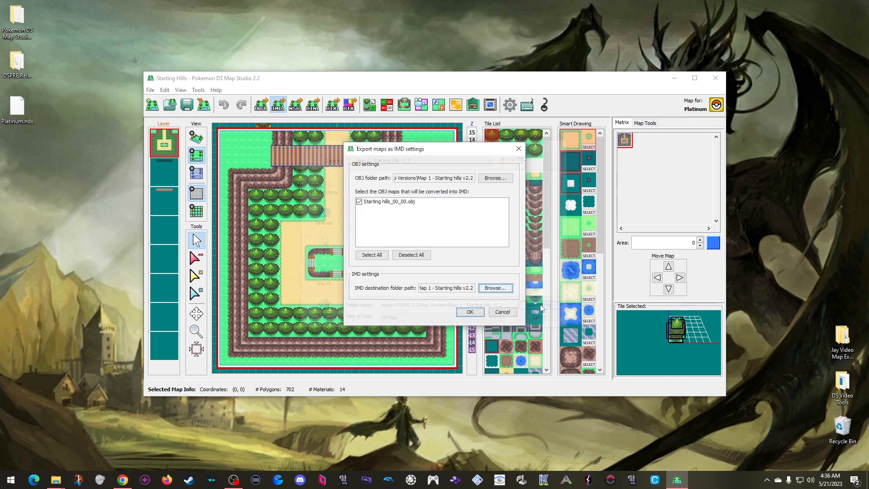
left_click(471, 312)
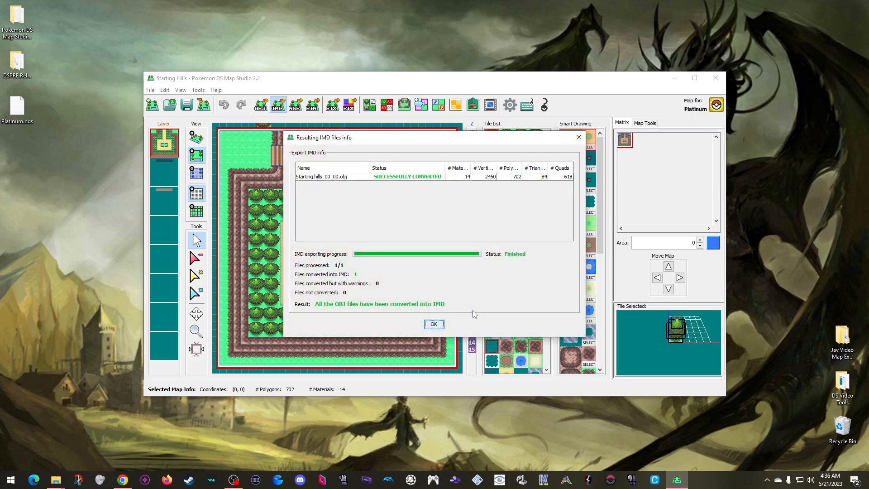
left_click(435, 323)
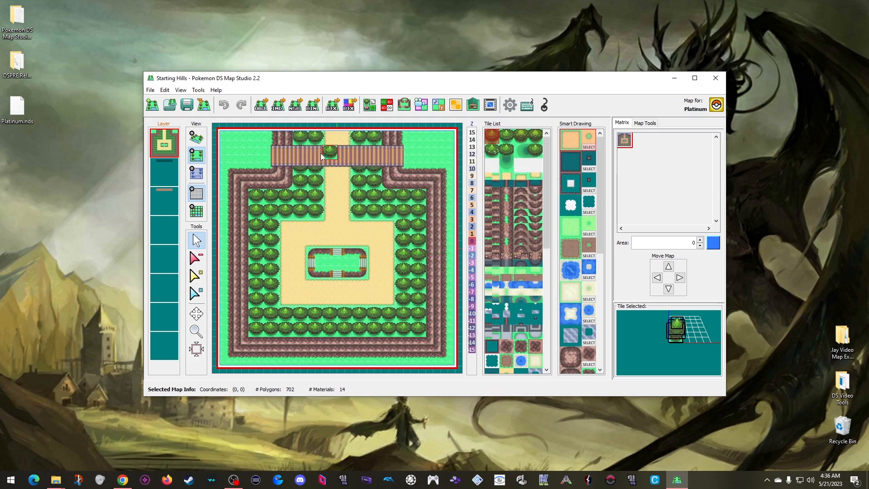
Convert Starting hills_00_00.imd to NSBMD with NSBTX included, with "Map 1 - Starting hills v2.2" as the destination folder
left_click(295, 105)
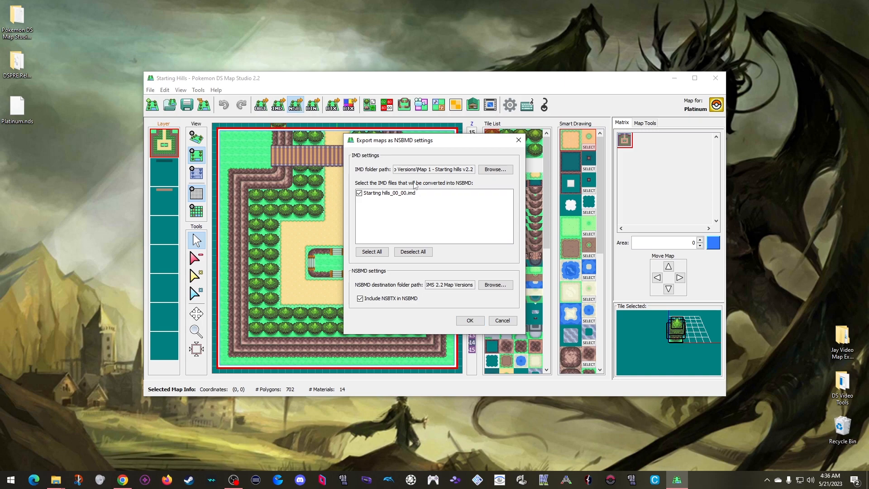
left_click(495, 285)
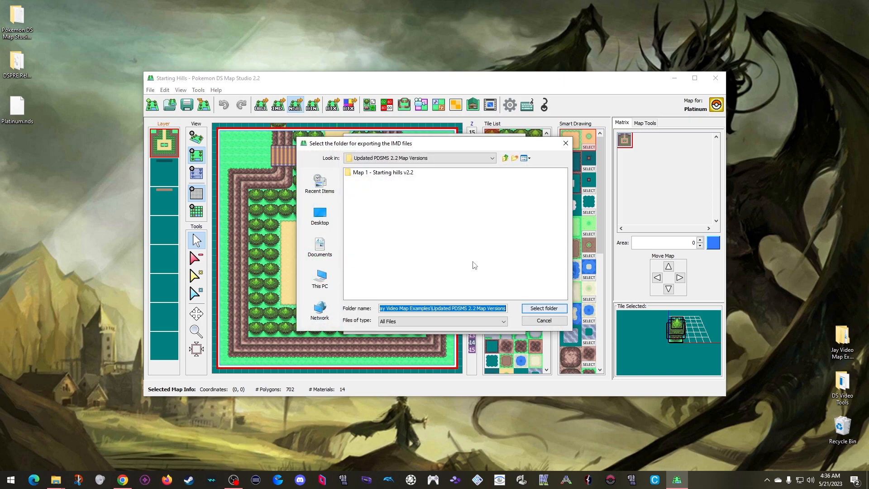
double_click(390, 172)
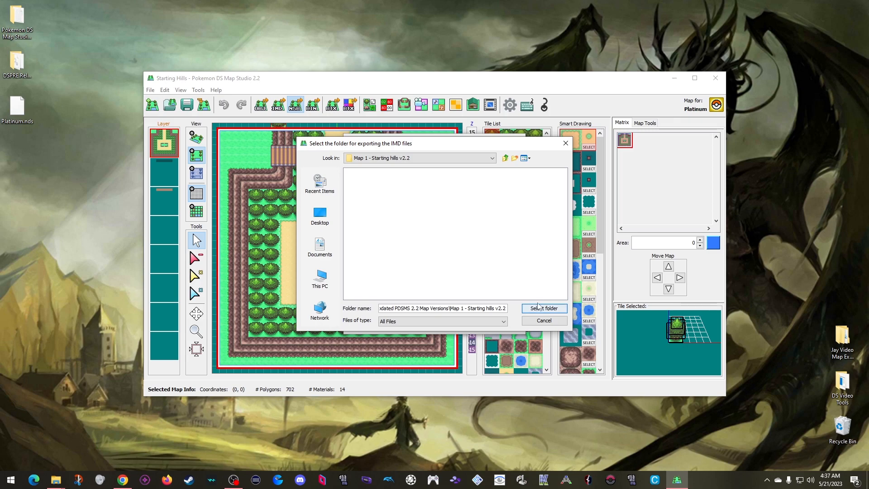
left_click(538, 306)
left_click(470, 320)
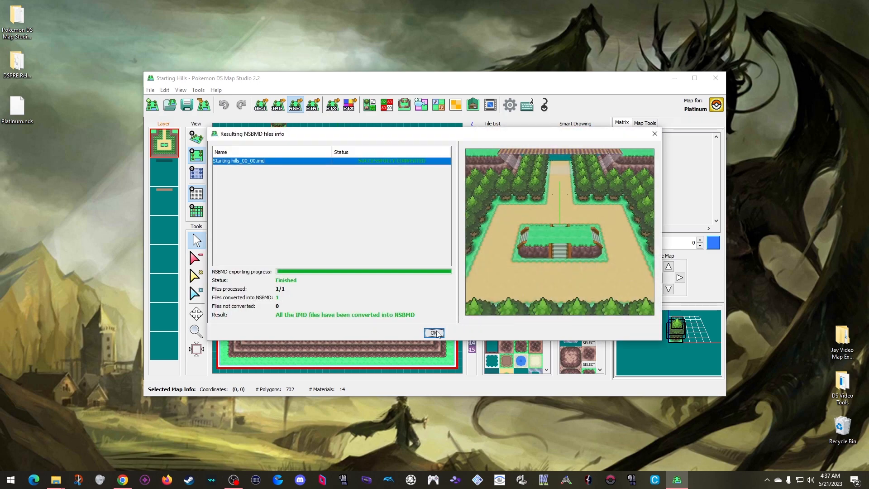
left_click(434, 333)
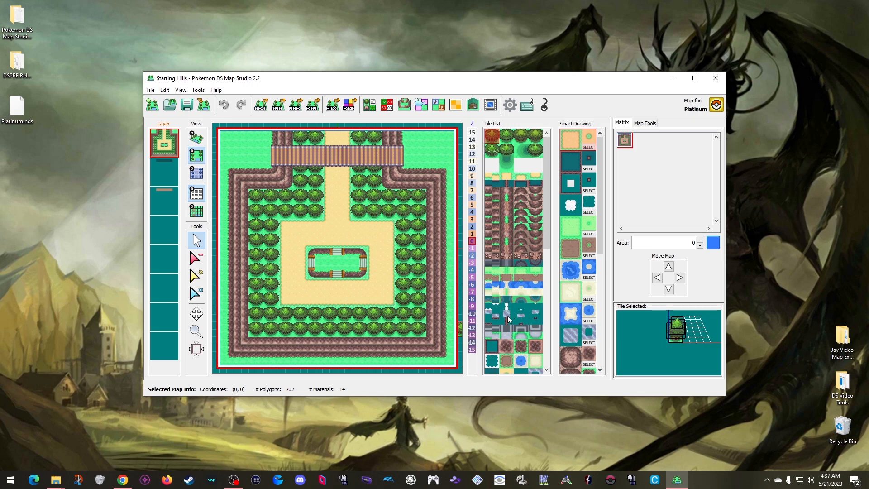
Export all maps' binary files as BIN
left_click(313, 106)
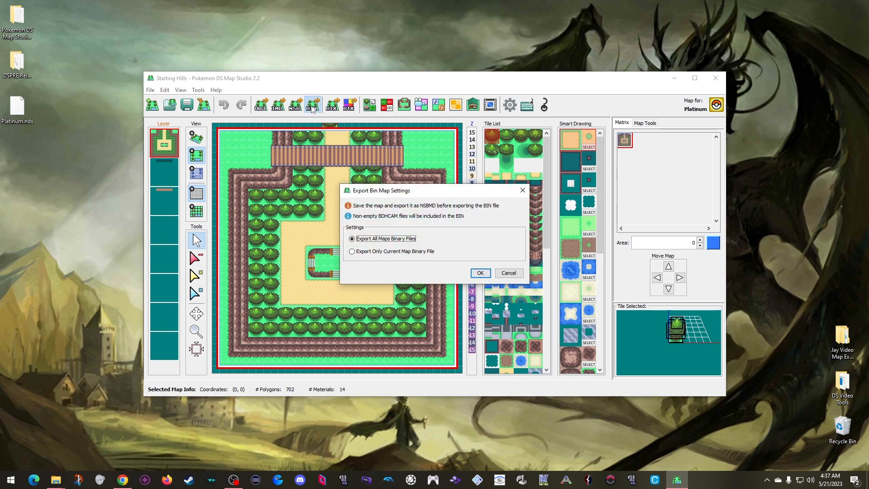
left_click(480, 273)
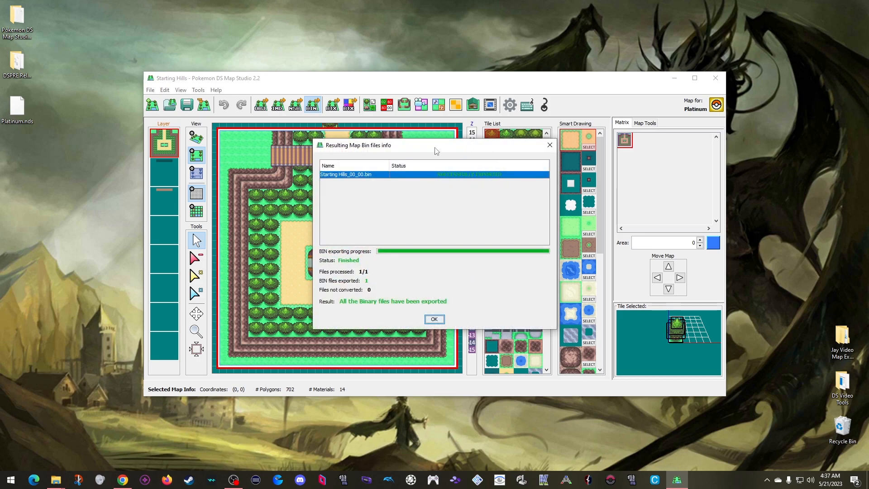
left_click(434, 320)
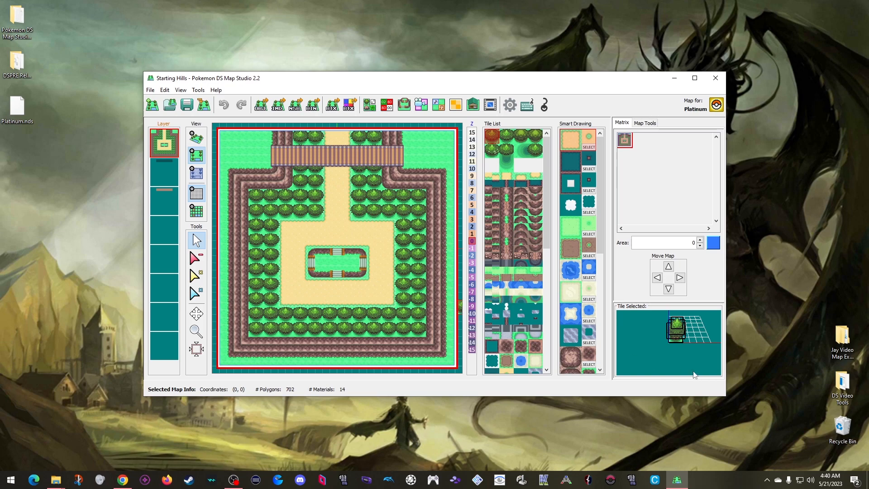
Browse the DS Video Tools map examples to view the "Updated PDSMS 2.2 Map Versions" folder, and return to the map editor
left_click(835, 393)
double_click(835, 394)
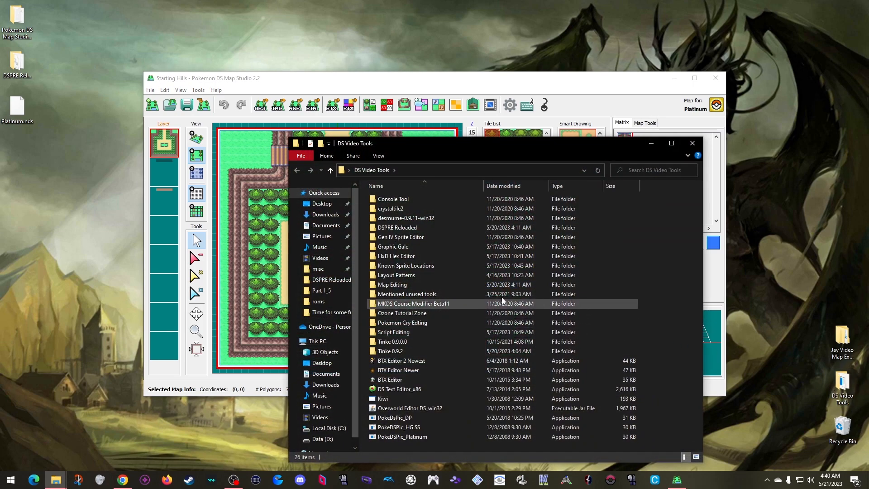
double_click(399, 285)
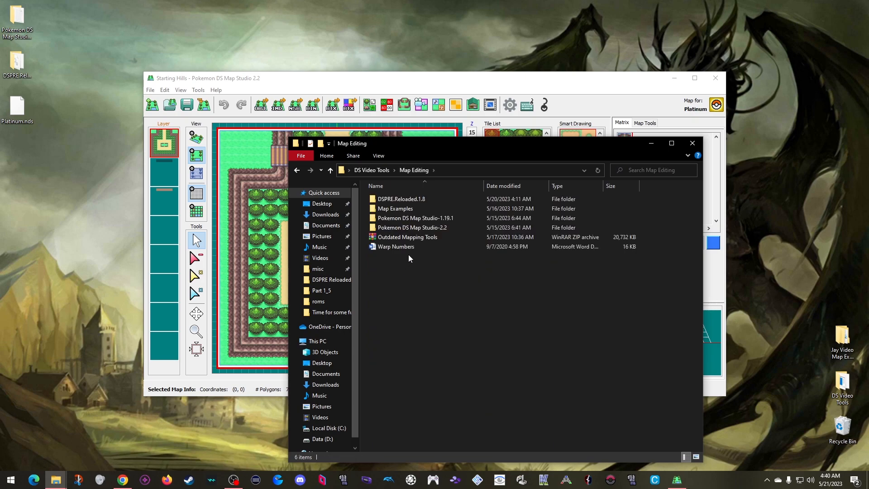
double_click(394, 208)
double_click(394, 199)
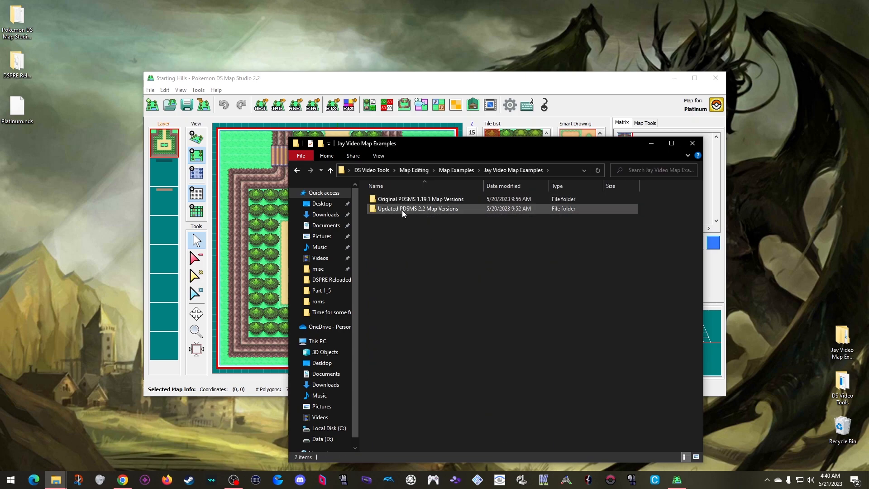
double_click(402, 209)
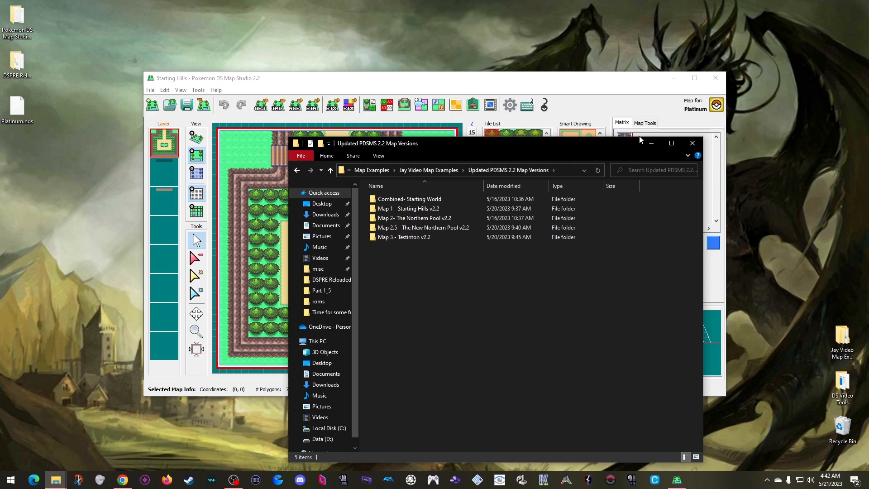
left_click(650, 143)
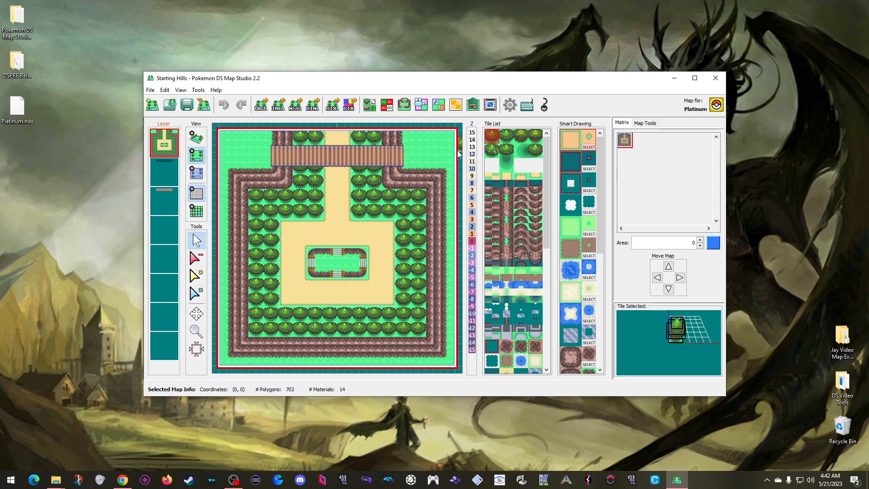
Create a new map for Pokemon Platinum with the Platinum tileset "Tileset 6 - Overworld (by Jiboule)", closing the current map
left_click(151, 89)
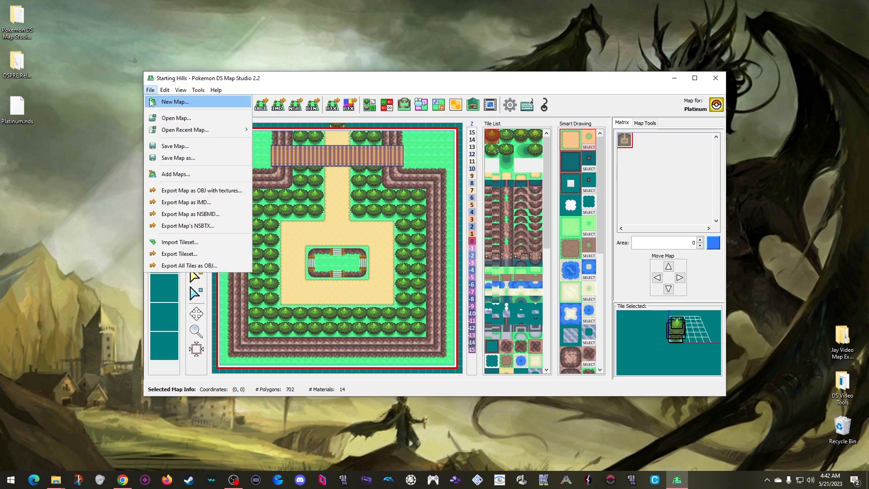
left_click(151, 102)
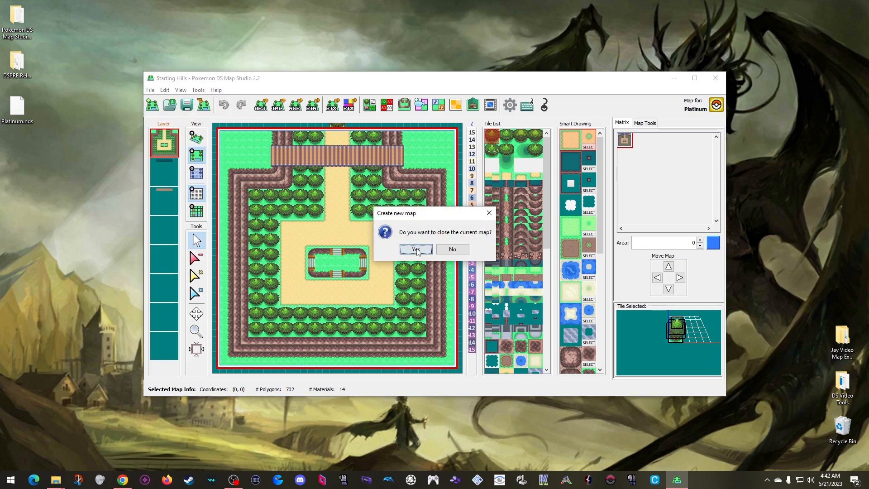
left_click(415, 250)
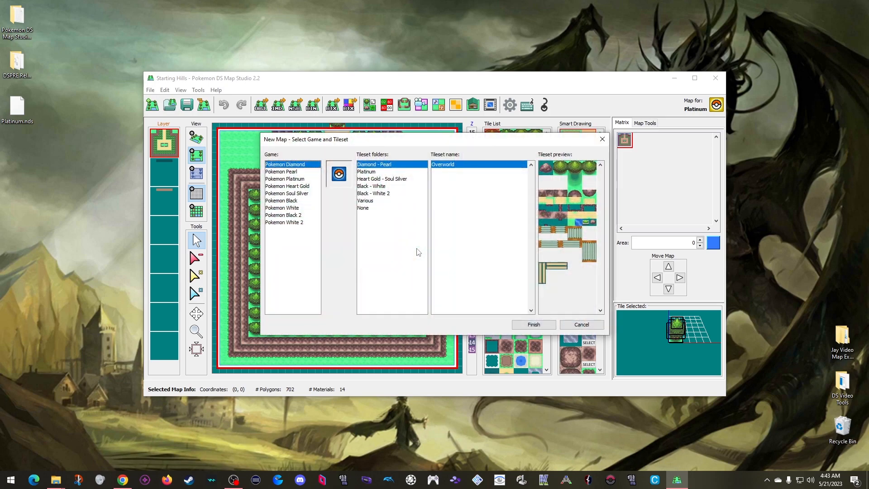
left_click(291, 180)
left_click(372, 172)
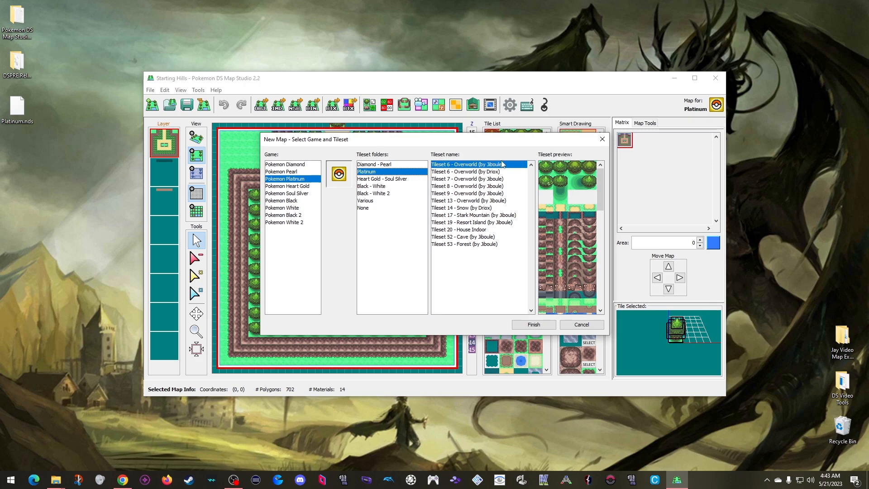
left_click(528, 325)
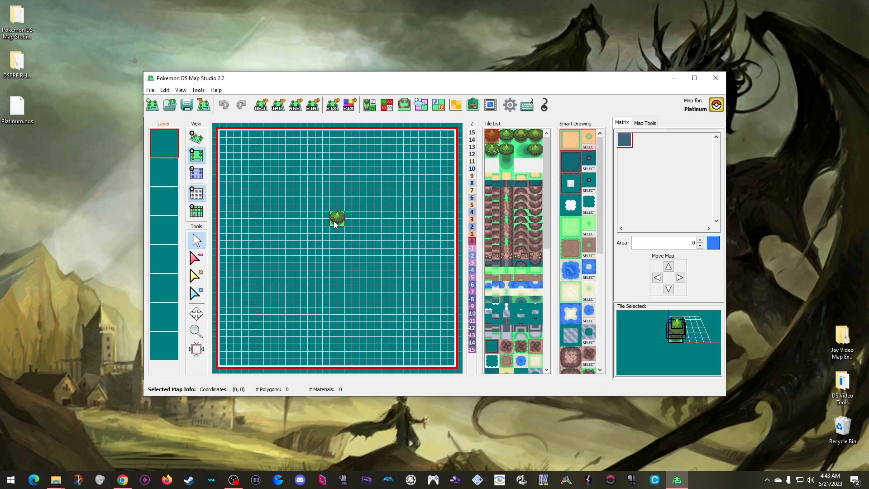
Paint a winding line of tree tiles across the empty map and past its east edge to add an adjoining map
left_click(256, 189)
mouse_move(274, 195)
left_mouse_down()
mouse_move(300, 232)
mouse_move(335, 210)
mouse_move(359, 213)
mouse_move(404, 270)
left_mouse_up()
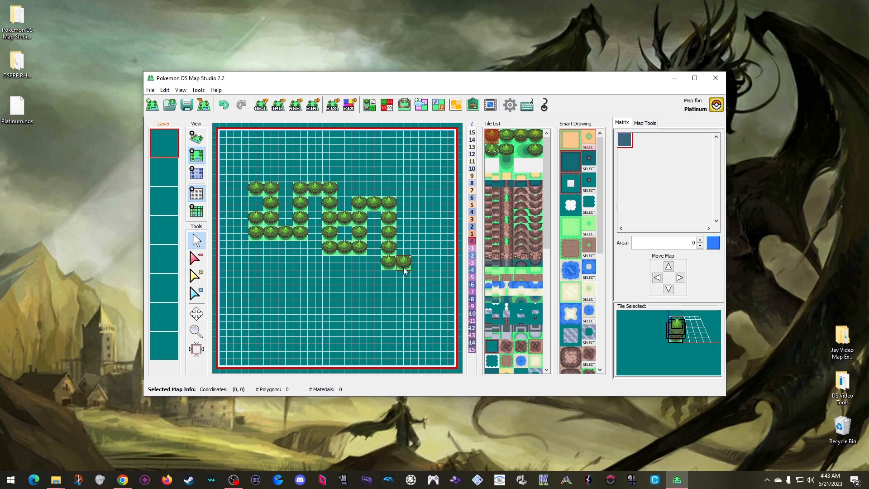
left_click_drag(425, 239, 471, 233)
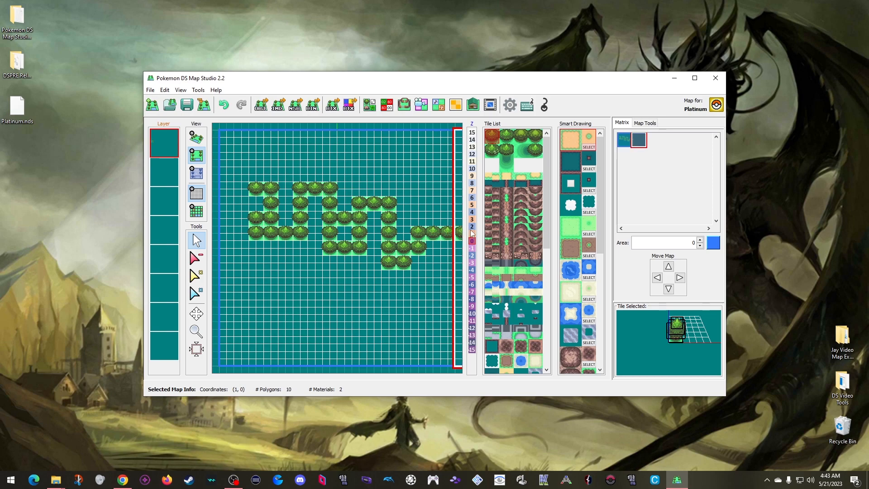
Paint more tree tiles in the eastern map and past its north edge to add another map above it
left_click(196, 313)
scroll(367, 272, "down", 5)
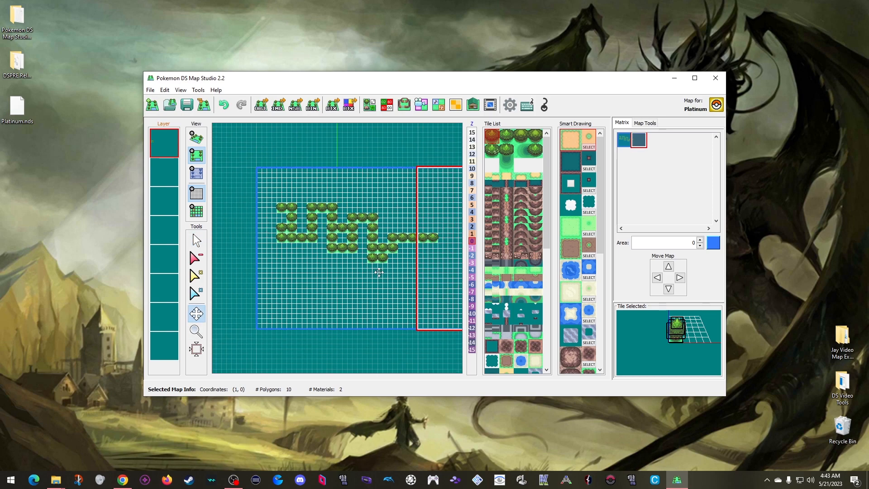
left_click(196, 240)
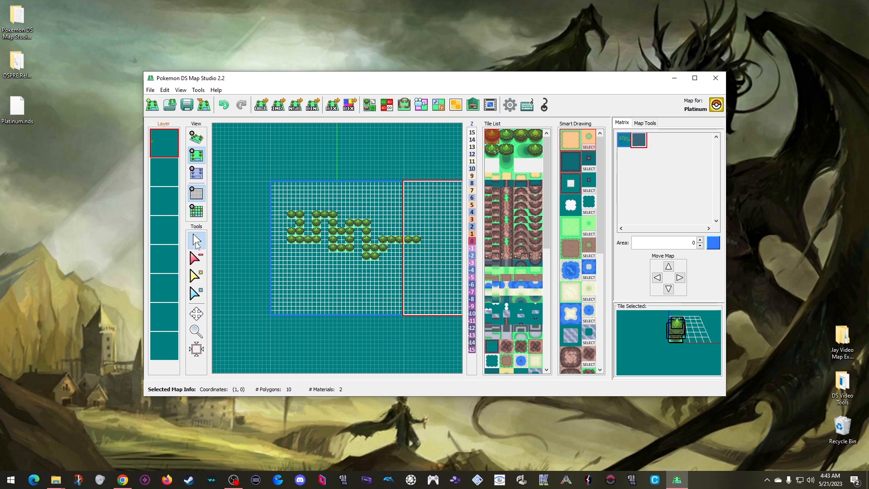
mouse_move(427, 256)
left_mouse_down()
mouse_move(441, 254)
mouse_move(433, 224)
mouse_move(444, 209)
mouse_move(430, 202)
mouse_move(436, 138)
left_mouse_up()
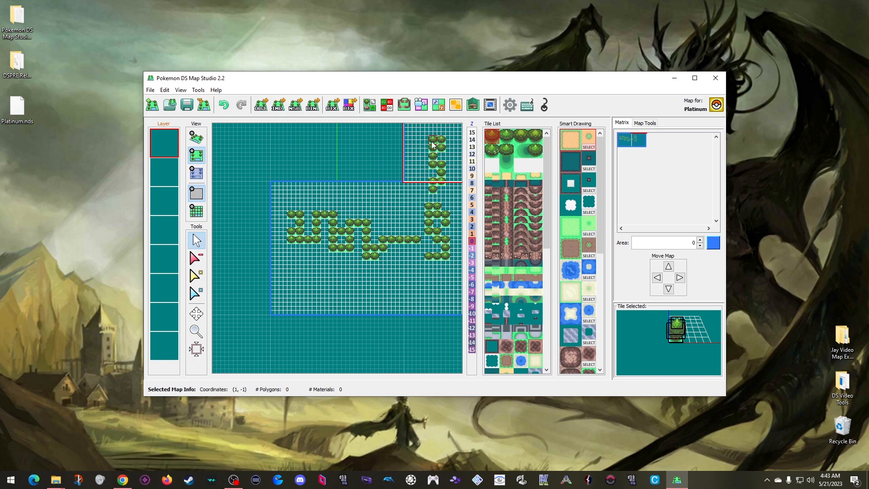
Paint a long looping line of trees through the neighbouring empty areas to extend the matrix to three by three maps
left_click(196, 313)
left_click_drag(372, 198, 316, 277)
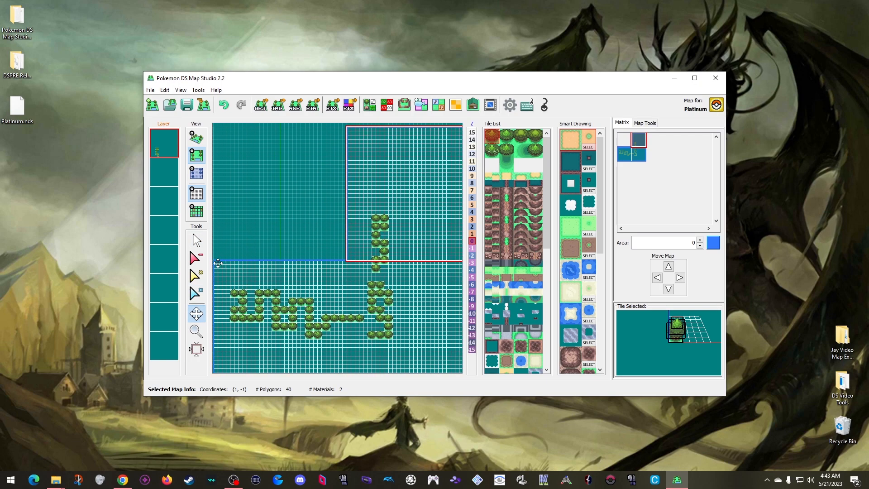
scroll(336, 252, "down", 2)
scroll(335, 251, "down", 3)
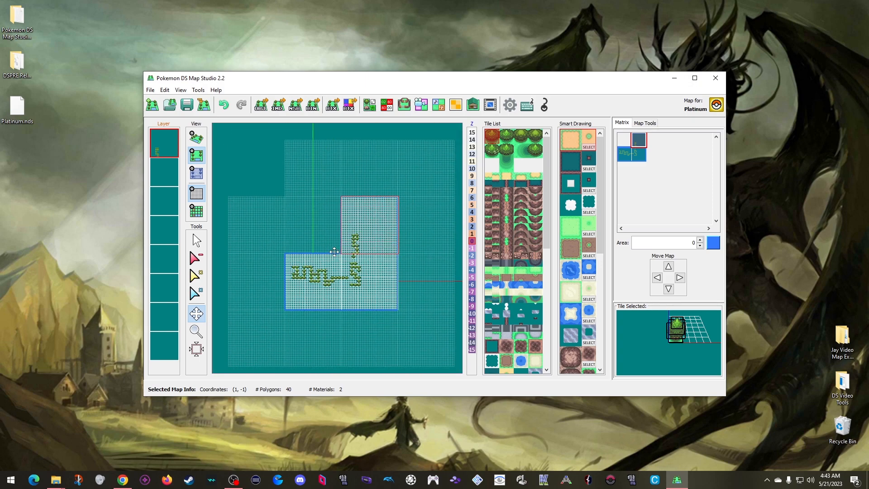
left_click(197, 240)
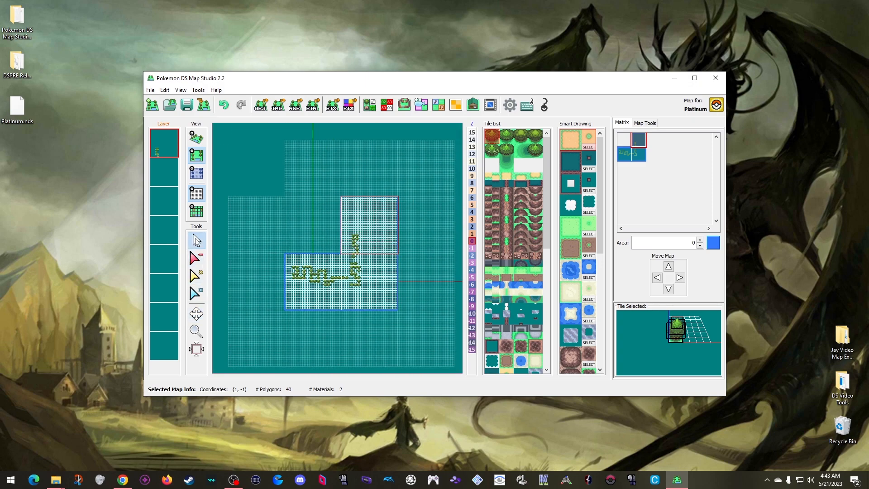
mouse_move(365, 223)
left_mouse_down()
mouse_move(342, 224)
mouse_move(311, 199)
mouse_move(408, 156)
mouse_move(437, 190)
mouse_move(432, 293)
left_mouse_up()
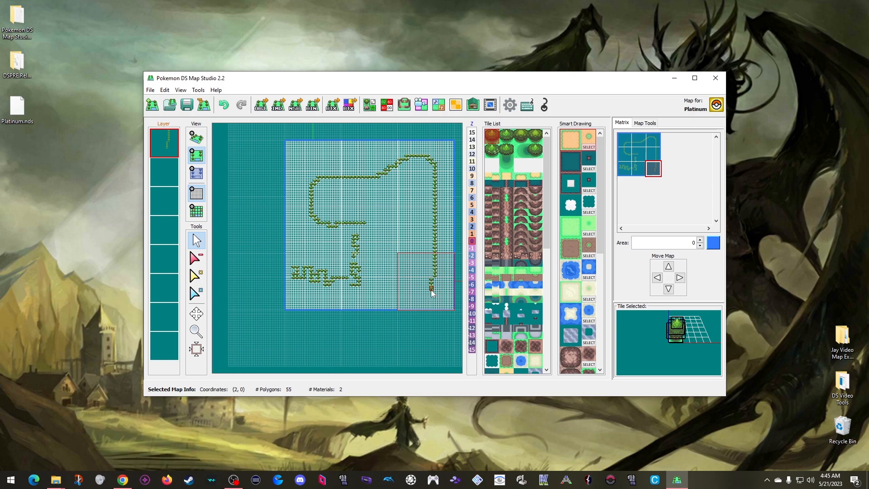
Undo all the tree painting back to the single empty map
key("ctrl+z")
key("ctrl+z")
key("ctrl+z")
key("ctrl+z")
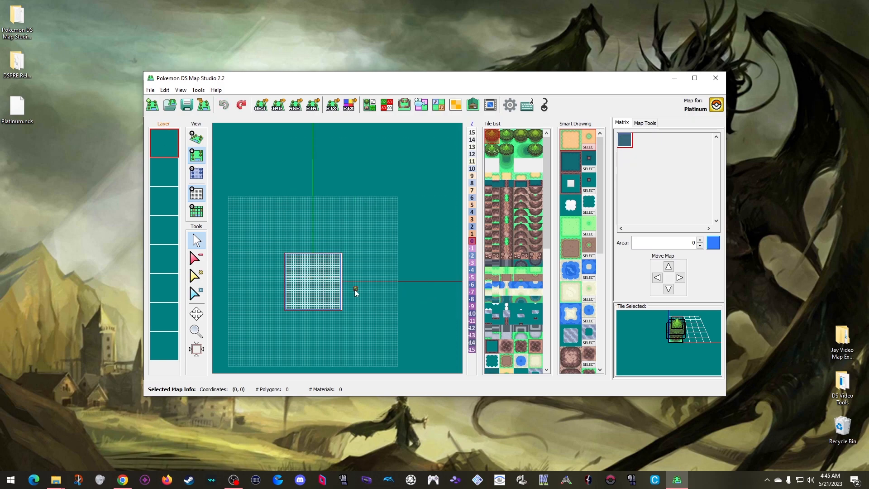
left_click(196, 313)
scroll(301, 297, "up", 4)
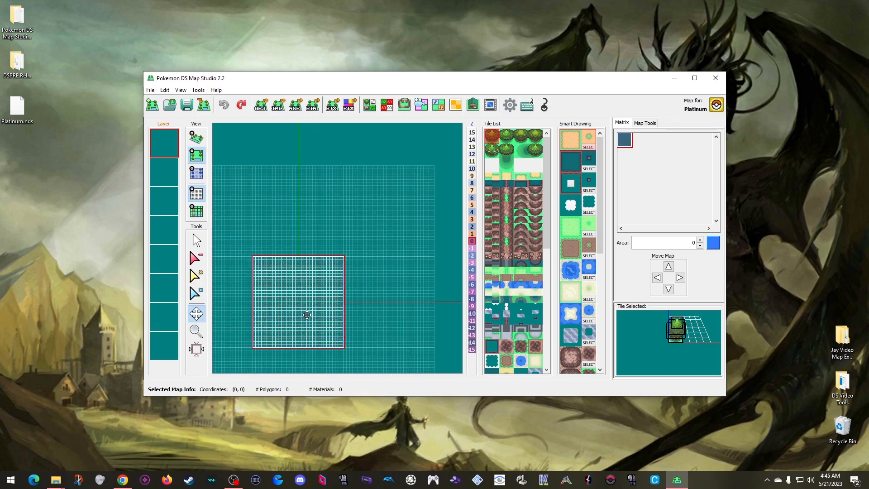
left_click_drag(303, 309, 352, 241)
scroll(349, 222, "up", 3)
scroll(349, 242, "up", 3)
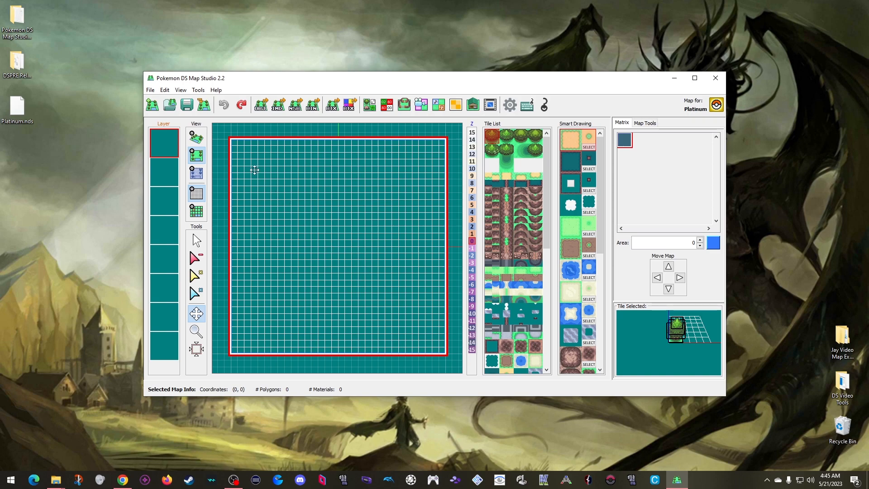
Add Starting Hills.pdsmap from the "Original PDSMS 1.19.1 Map Versions" folder at the empty map's matrix position, replacing the overlapping map
left_click(203, 105)
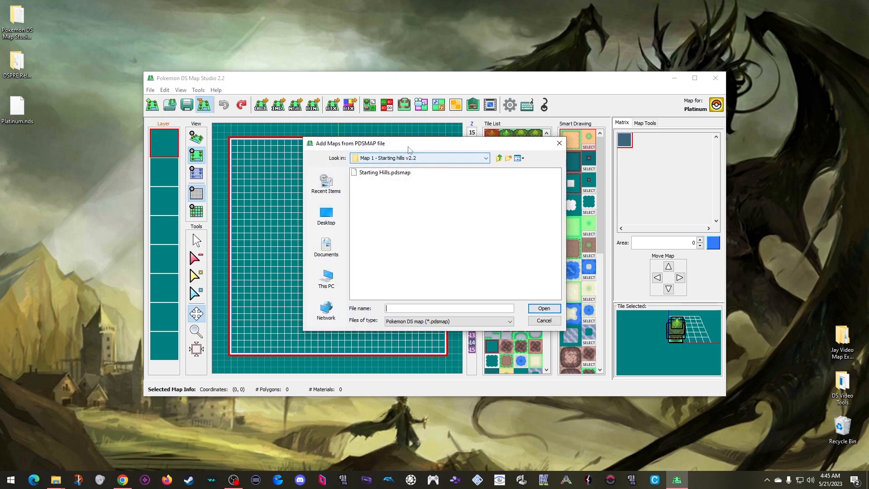
left_click(498, 158)
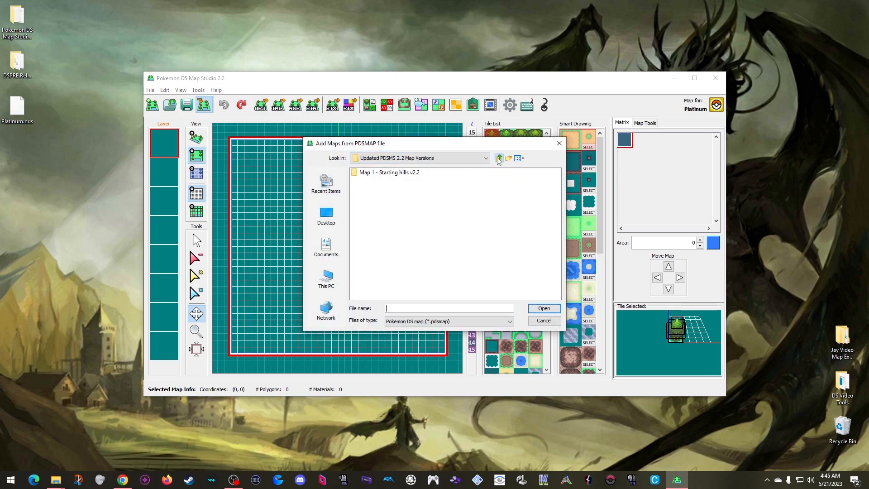
left_click(498, 158)
double_click(394, 173)
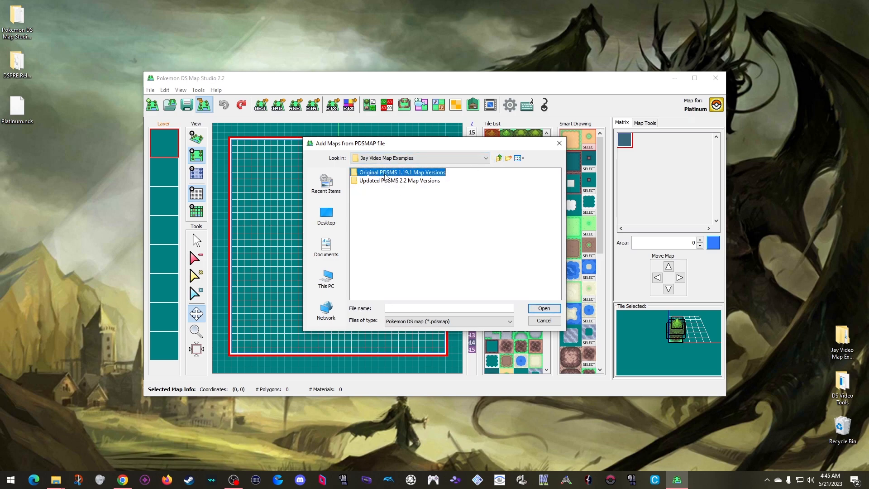
left_click(388, 173)
double_click(388, 174)
double_click(388, 173)
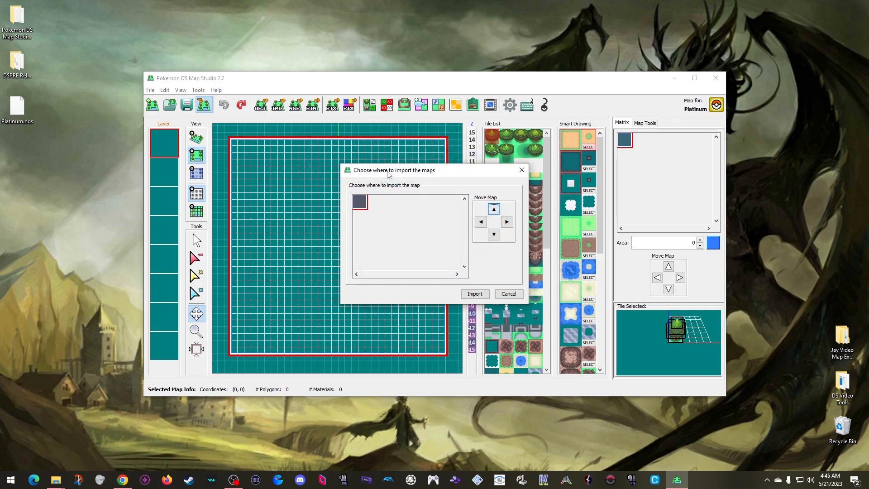
left_click(475, 294)
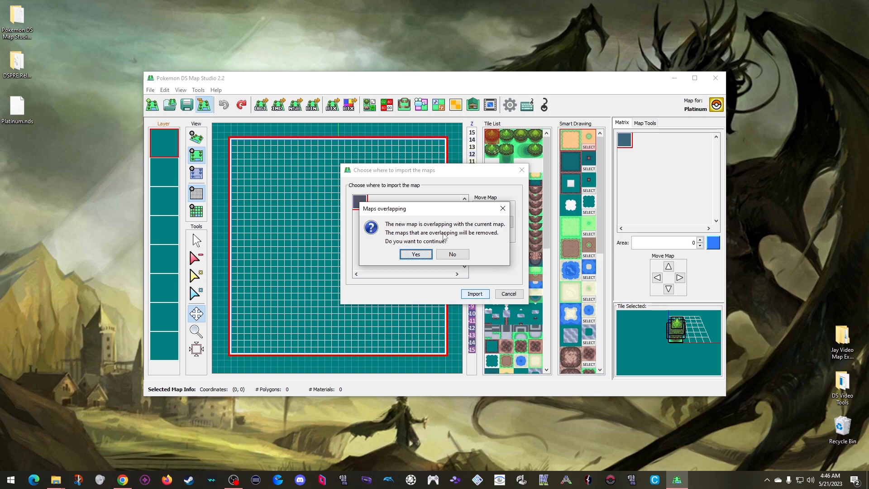
left_click(416, 254)
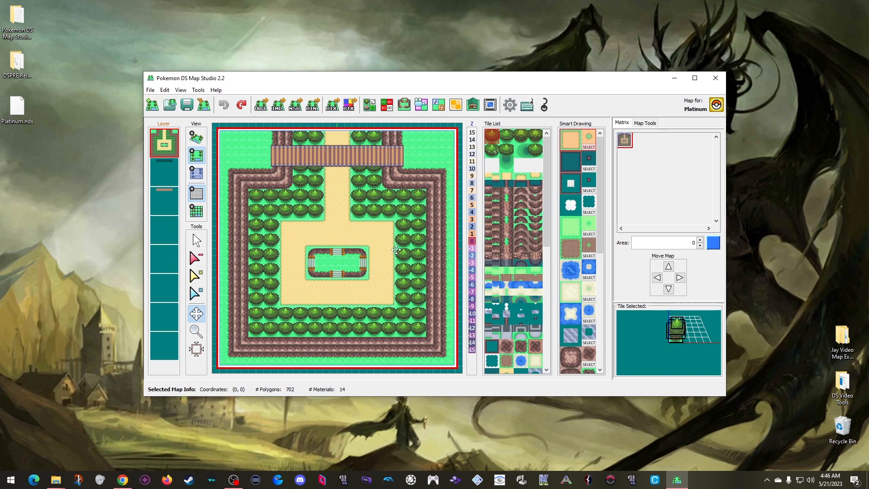
Add New Northern Pool.pdsmap from the "Map 2.5 - The New Northern Pool" folder to the matrix directly above Starting Hills
left_click(204, 105)
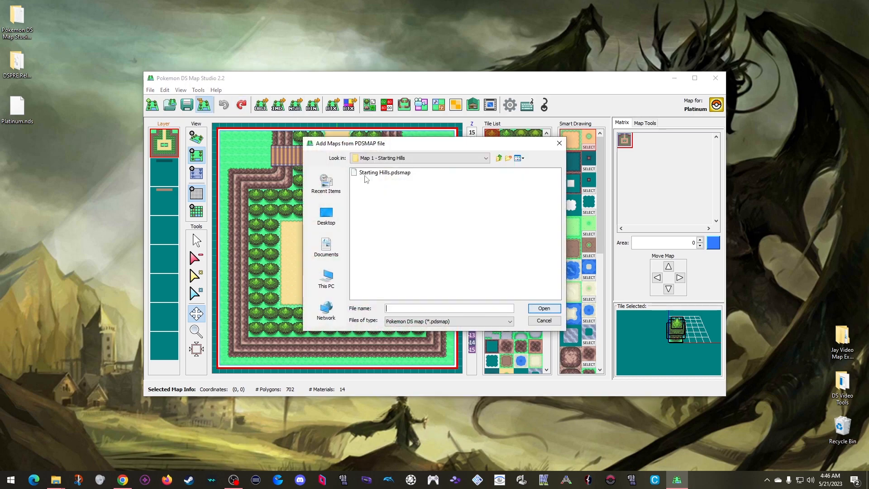
left_click(498, 157)
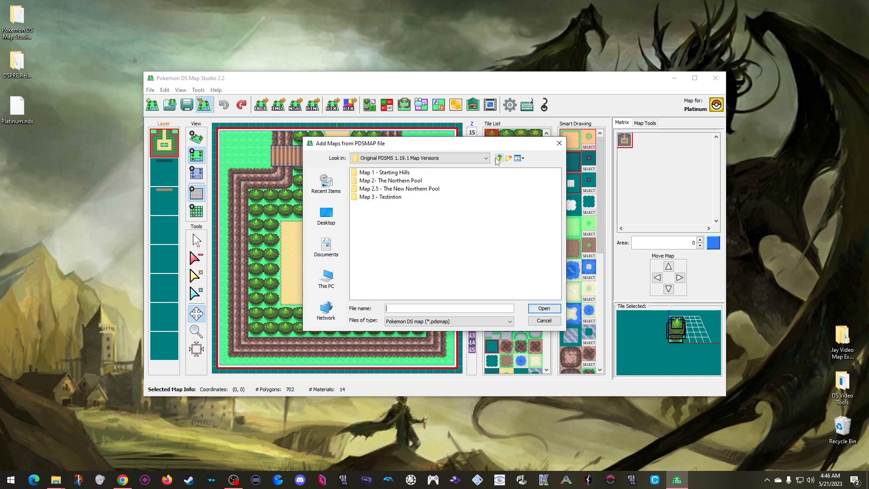
double_click(407, 189)
left_click(391, 174)
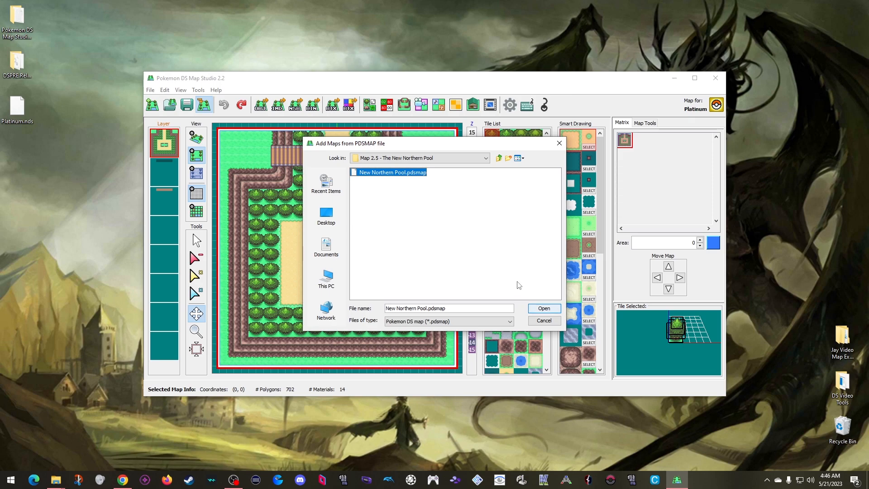
left_click(537, 309)
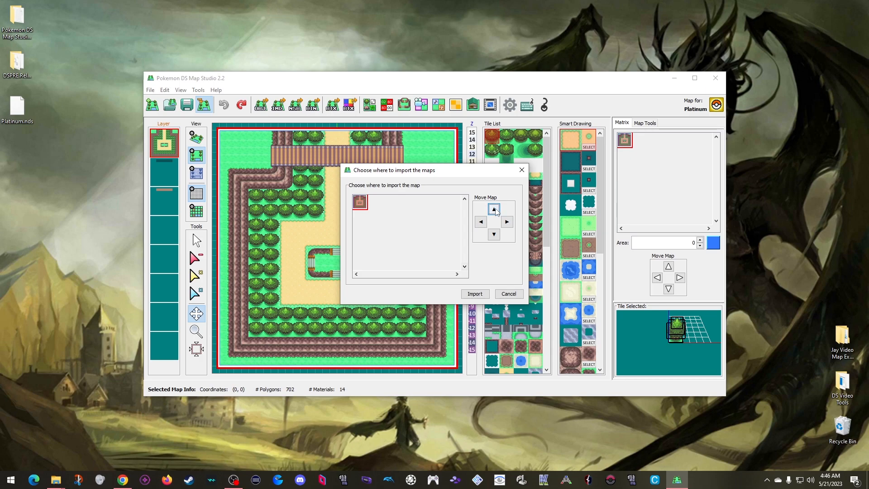
left_click(494, 209)
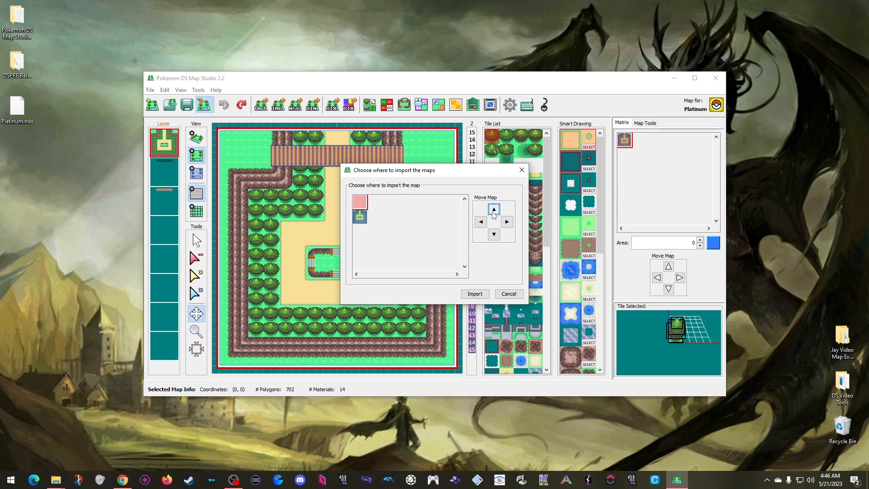
left_click(474, 294)
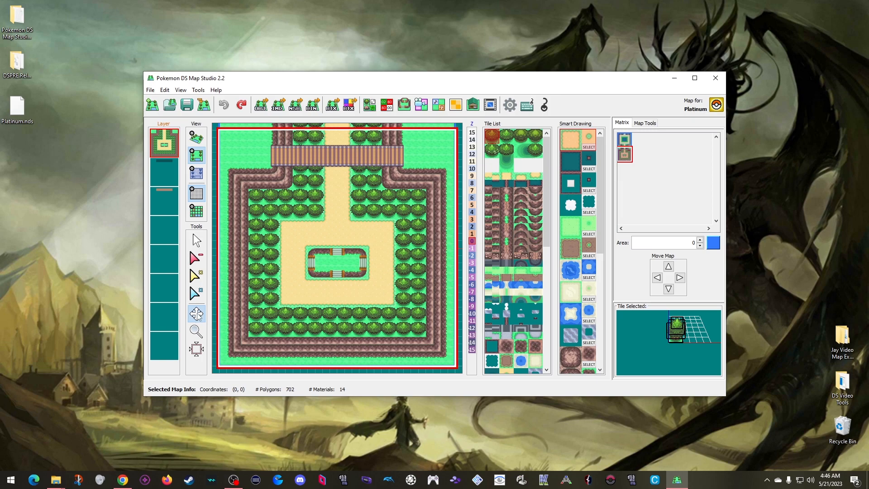
Add Testinton.pdsmap from the "Map 3 - Testinton" folder to the matrix directly above the New Northern Pool map
scroll(340, 263, "down", 3)
left_click_drag(427, 190, 436, 302)
scroll(436, 302, "down", 1)
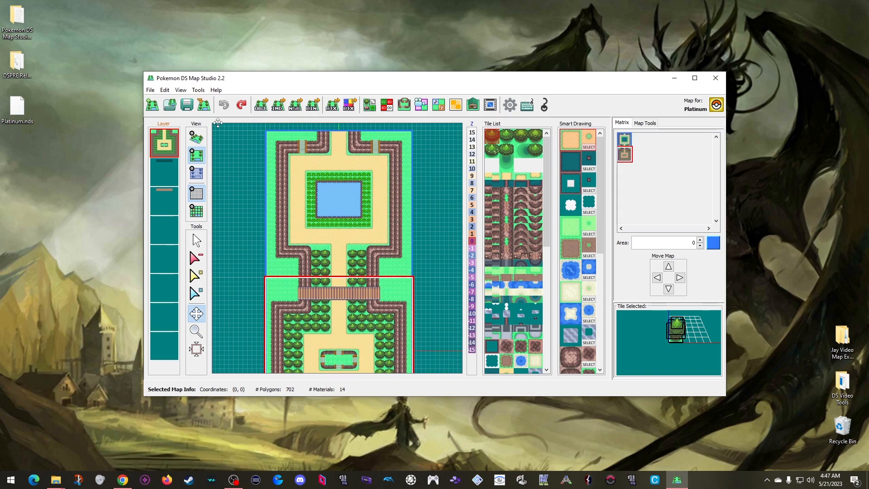
left_click(204, 104)
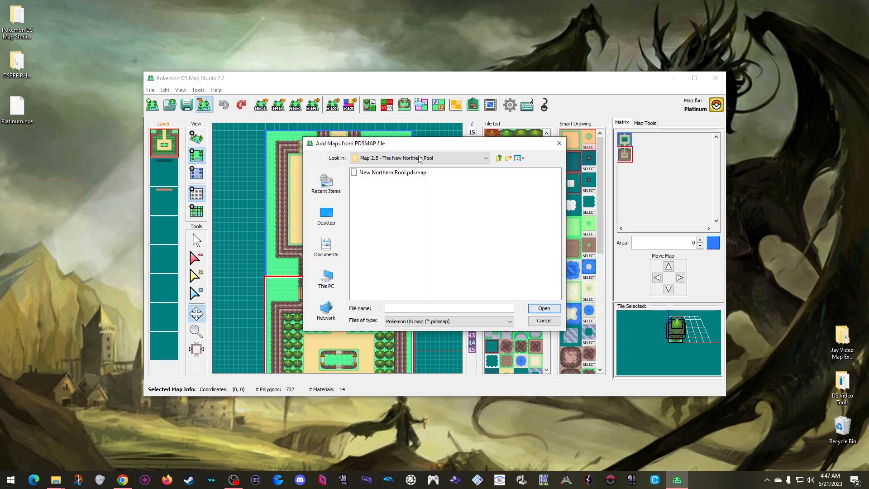
left_click(497, 159)
double_click(389, 197)
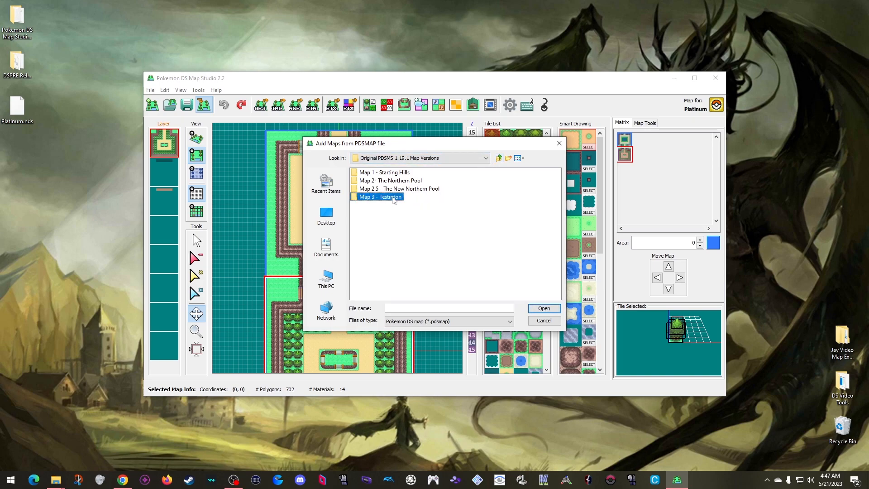
left_click(390, 174)
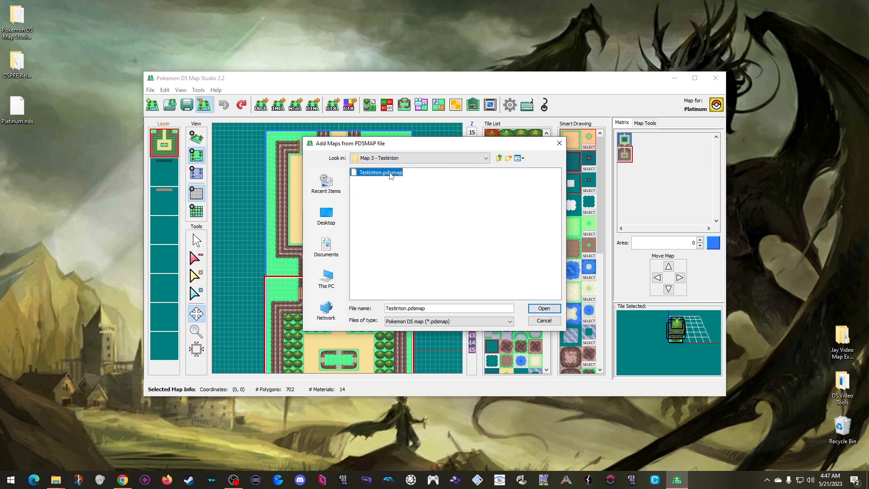
left_click(545, 309)
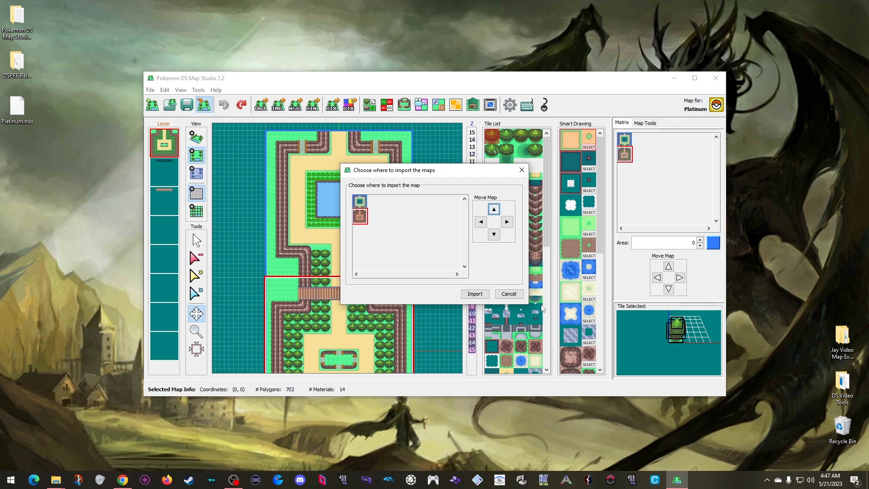
left_click(494, 210)
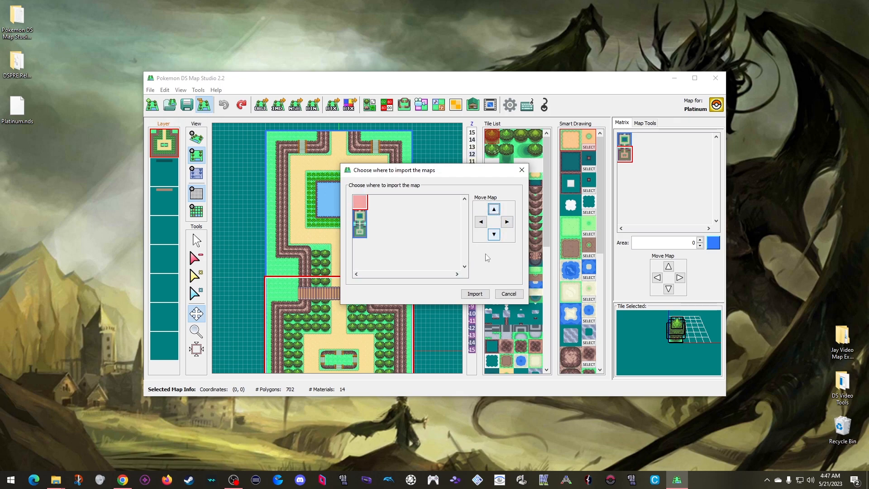
left_click(474, 294)
Examine the three stacked maps and how their borders connect around the wooden bridge and paths
scroll(403, 253, "down", 4)
scroll(386, 271, "down", 4)
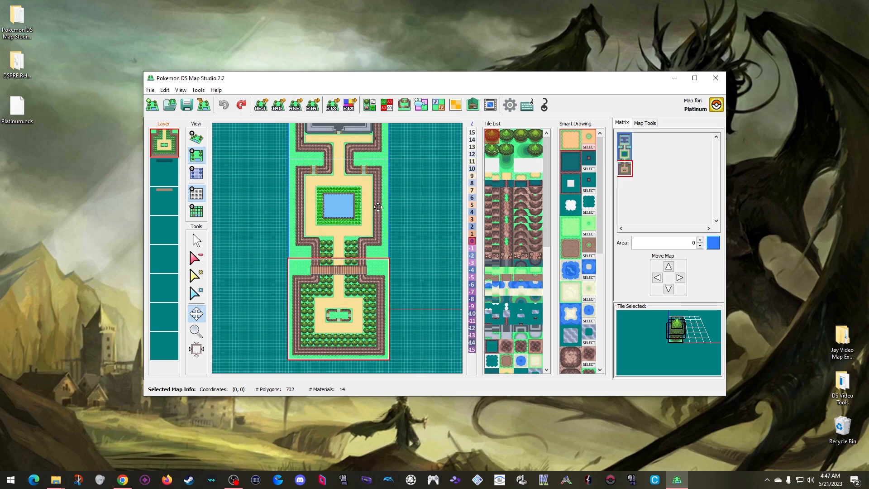
left_click_drag(383, 267, 384, 230)
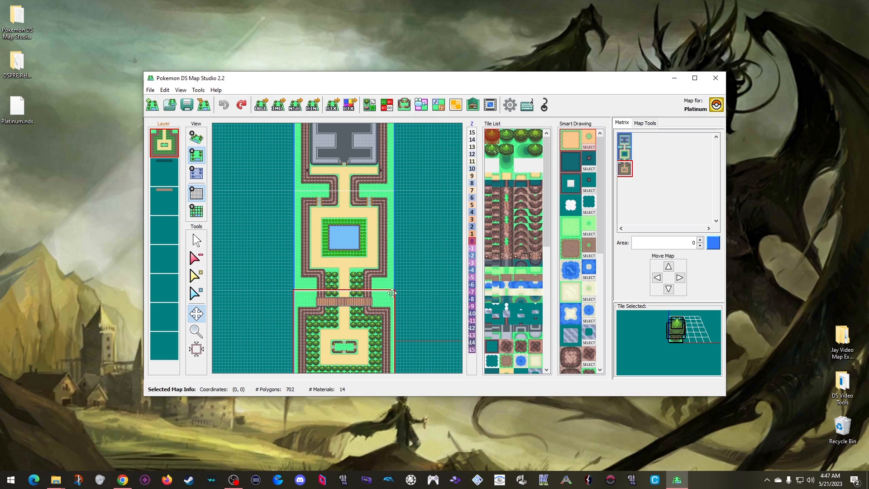
scroll(392, 290, "up", 2)
left_click_drag(401, 303, 373, 257)
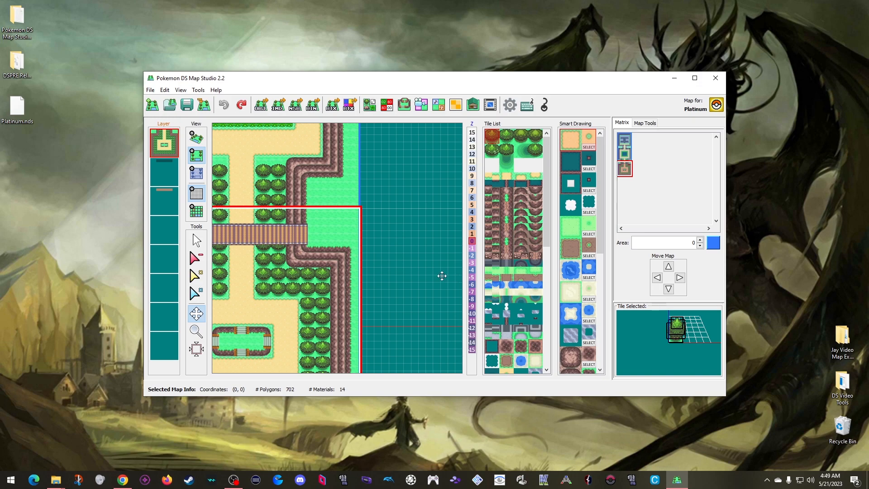
scroll(374, 258, "down", 4)
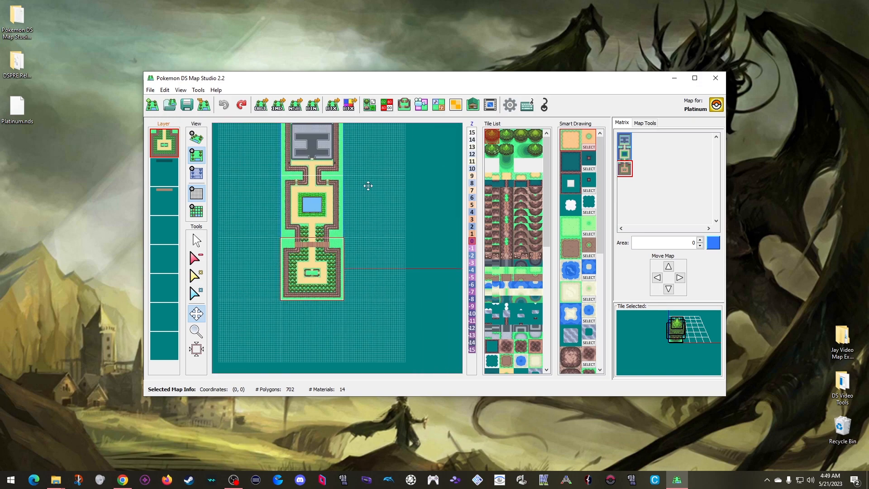
left_click_drag(366, 186, 384, 226)
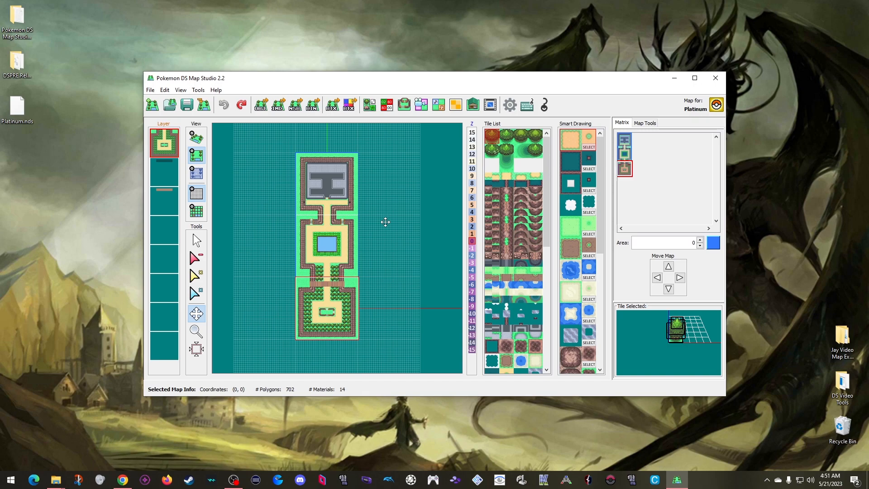
Save the combined maps as Starting World in a new "Combined - Starting World" folder inside "Updated PDSMS 2.2 Map Versions"
left_click(148, 90)
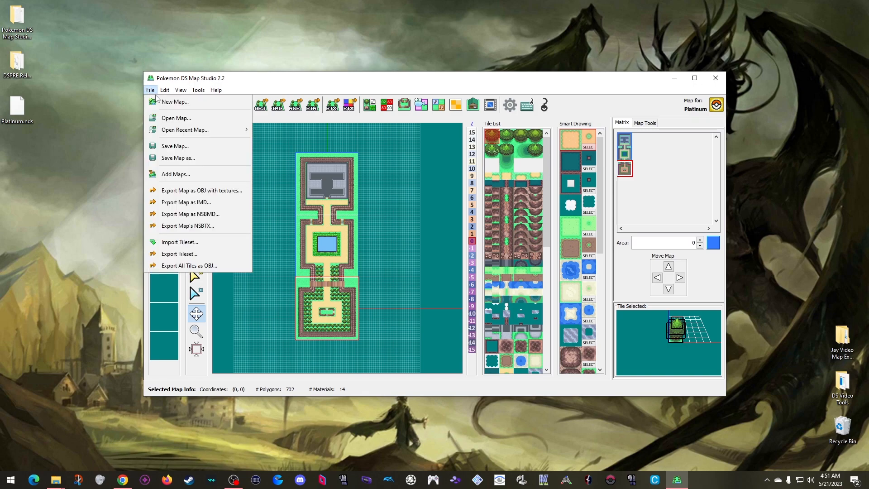
left_click(192, 158)
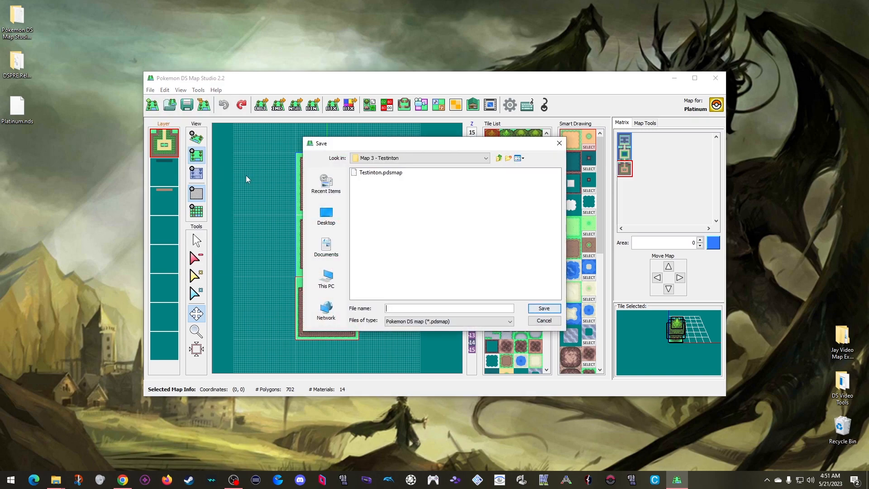
left_click(498, 158)
left_click(498, 157)
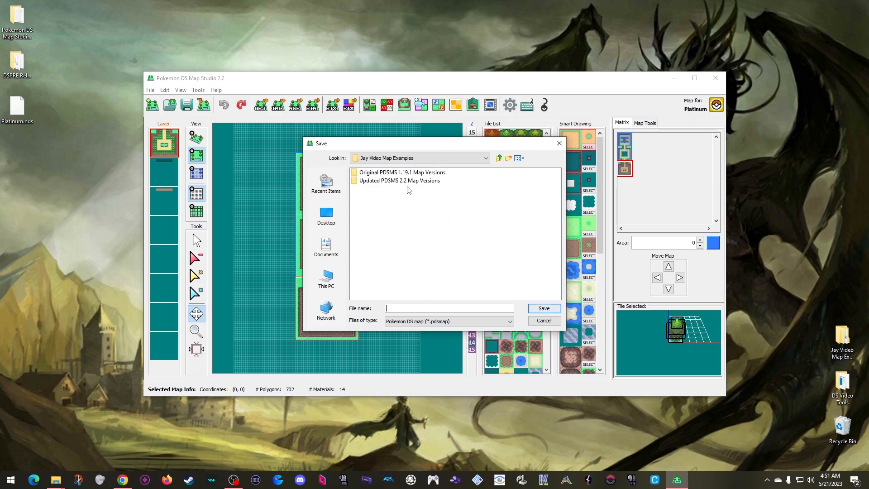
double_click(383, 181)
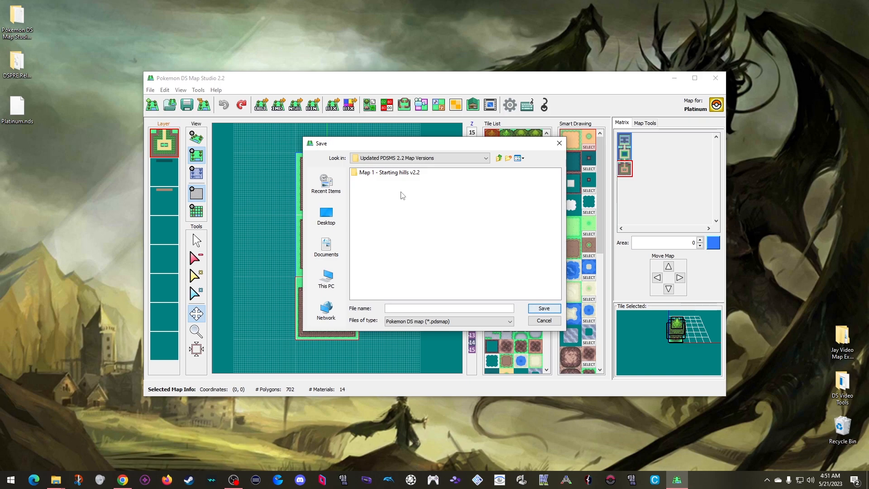
left_click(508, 158)
type("Combined - Starting World")
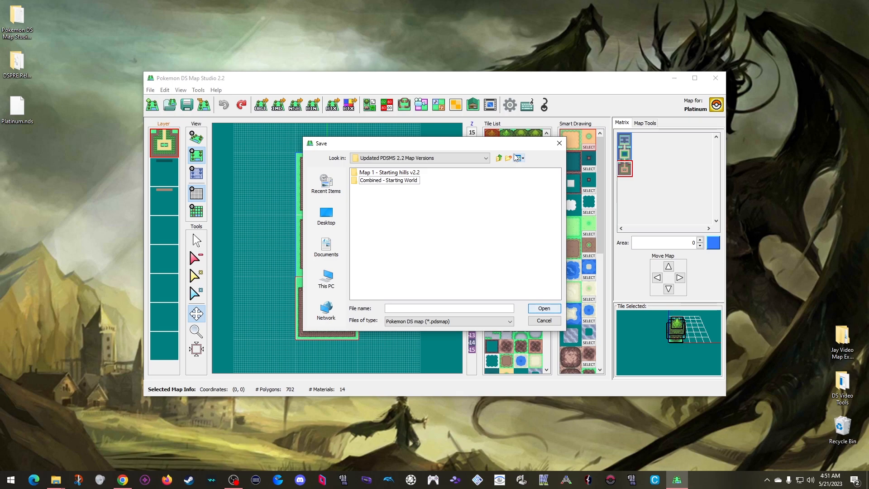
left_click(433, 198)
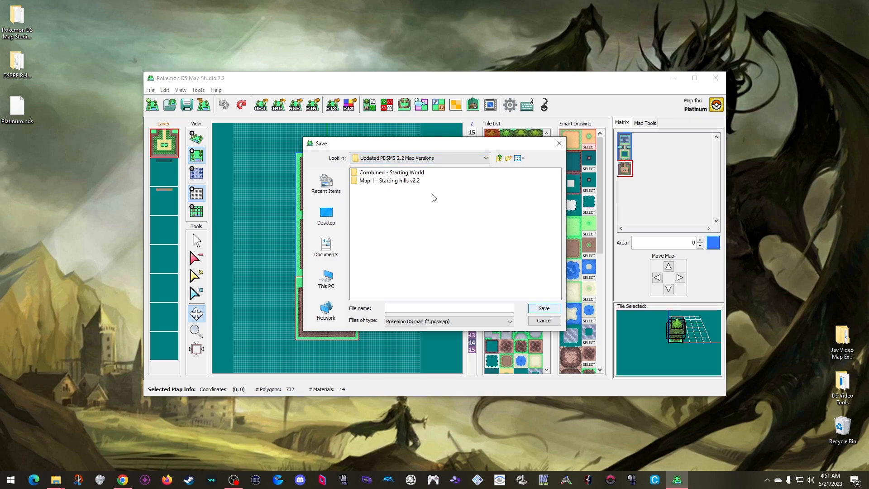
double_click(401, 173)
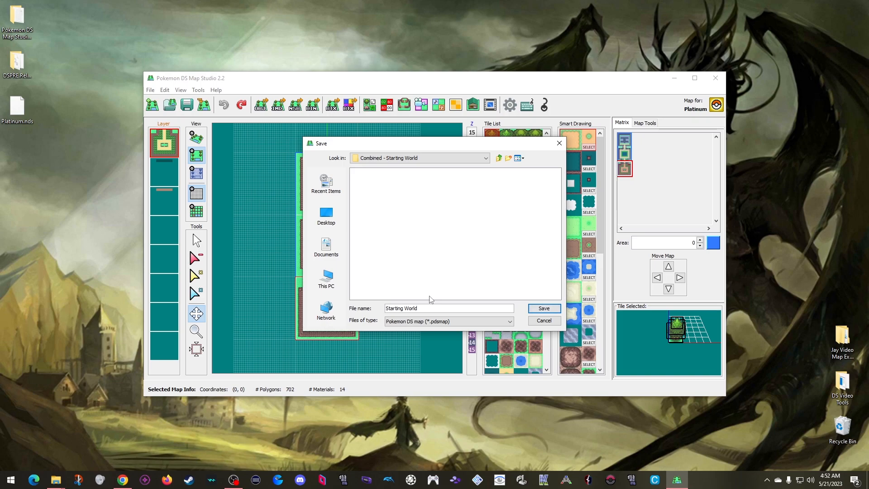
left_click(540, 311)
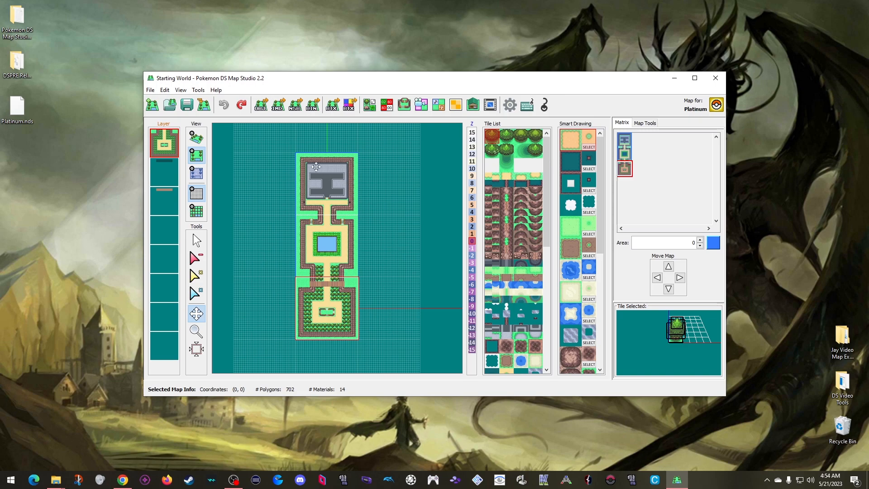
Export all maps separately as OBJ with vertex colors and tile upscaling 1, using the name Starting World
left_click(261, 105)
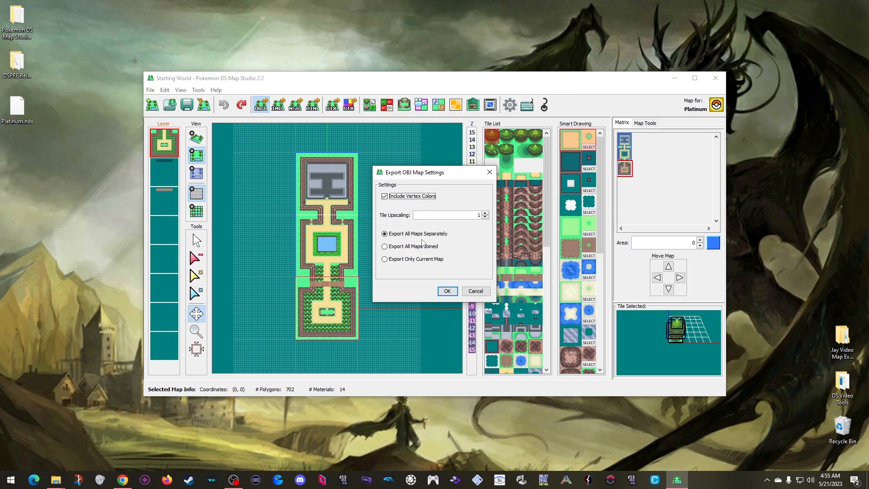
left_click(447, 290)
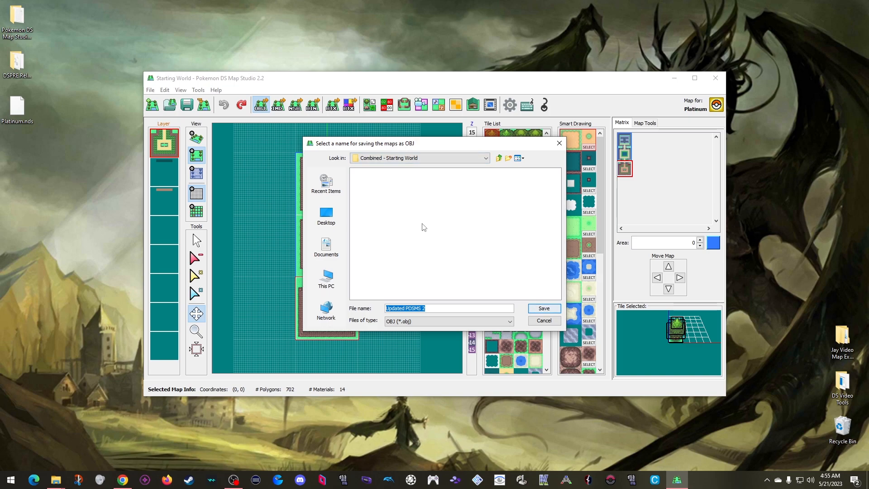
type("Starting World")
left_click(553, 310)
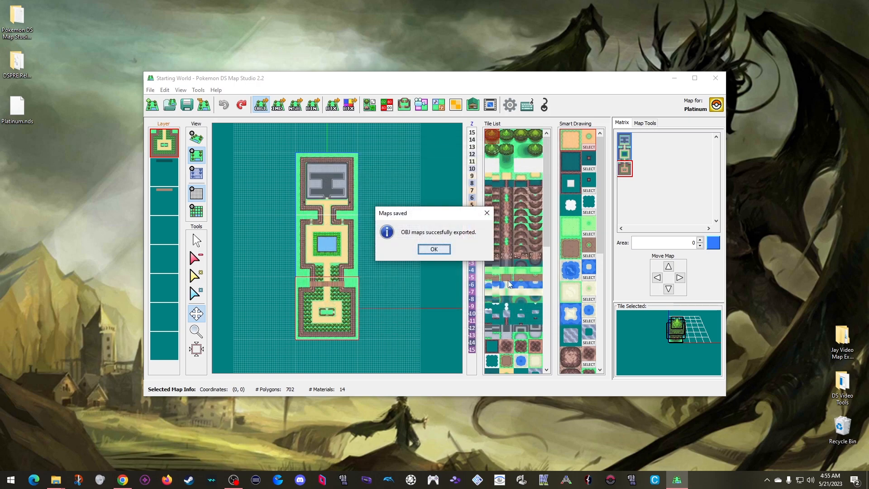
left_click(434, 249)
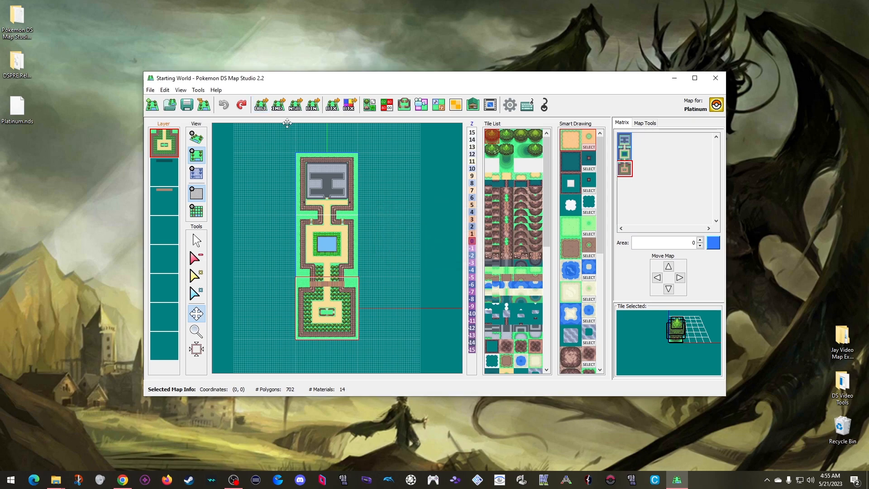
Review the IMD export settings without exporting, and view each of the three maps individually from the matrix
left_click(278, 107)
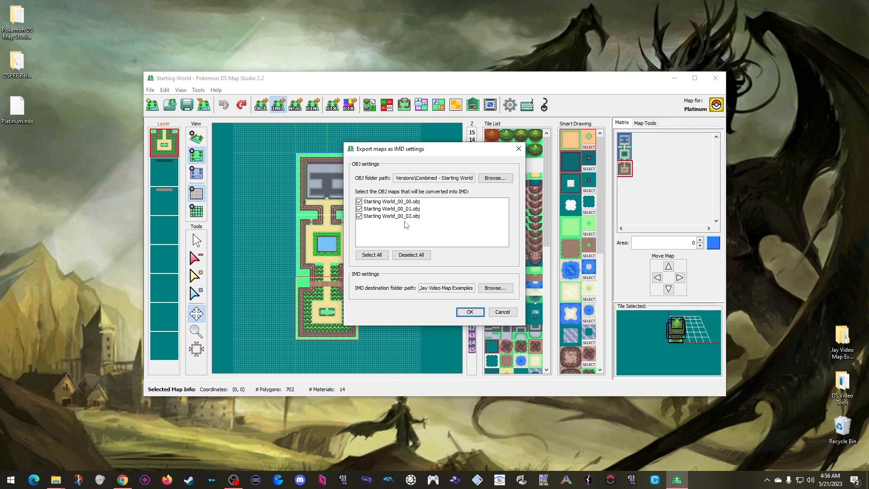
left_click(512, 311)
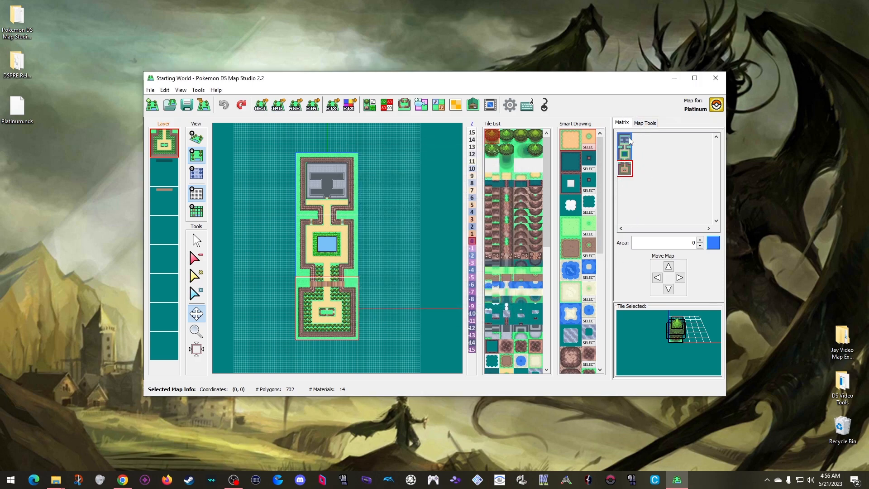
left_click(625, 140)
left_click(625, 155)
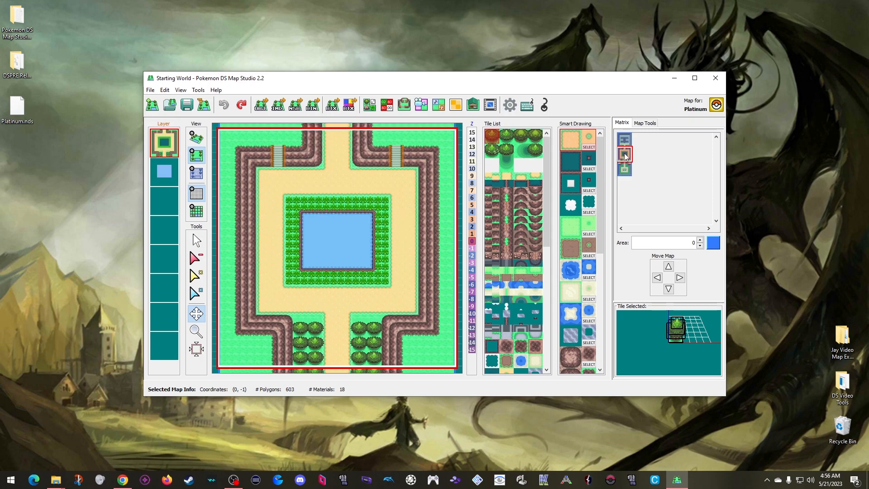
left_click(625, 169)
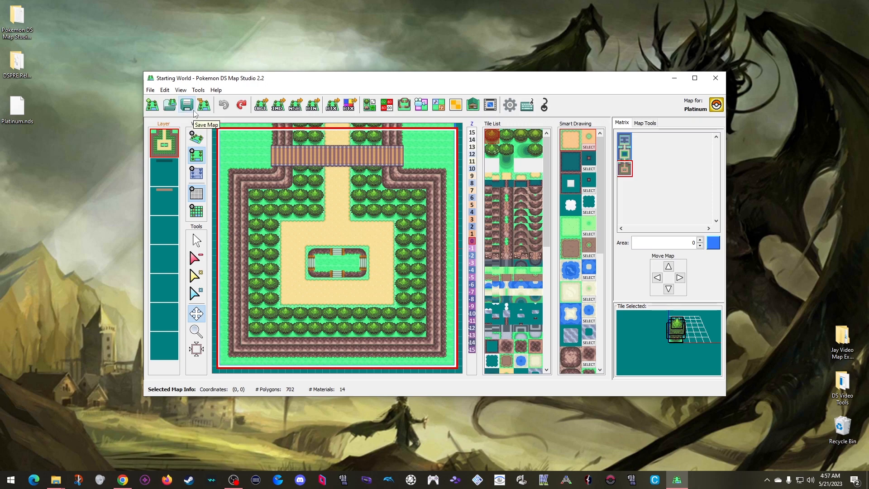
Reopen Starting World.pdsmap from the "Combined - Starting World" folder and view its middle and northernmost maps from the matrix
left_click(151, 90)
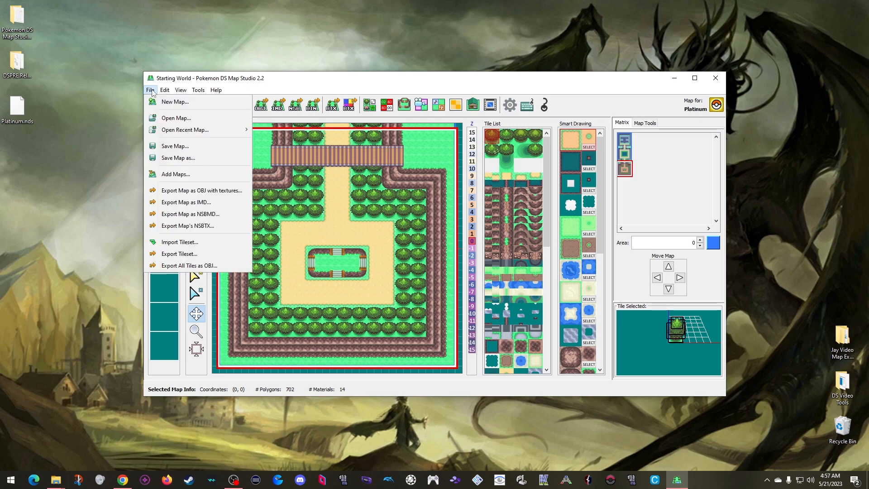
left_click(174, 118)
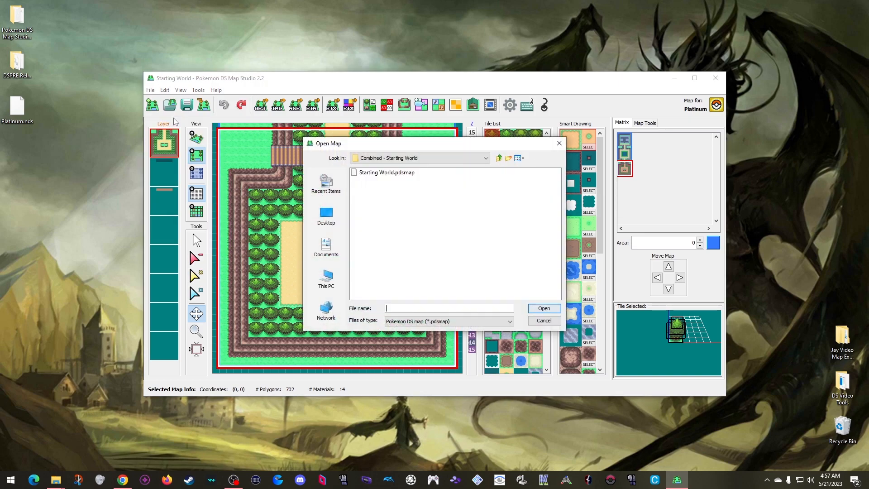
double_click(404, 172)
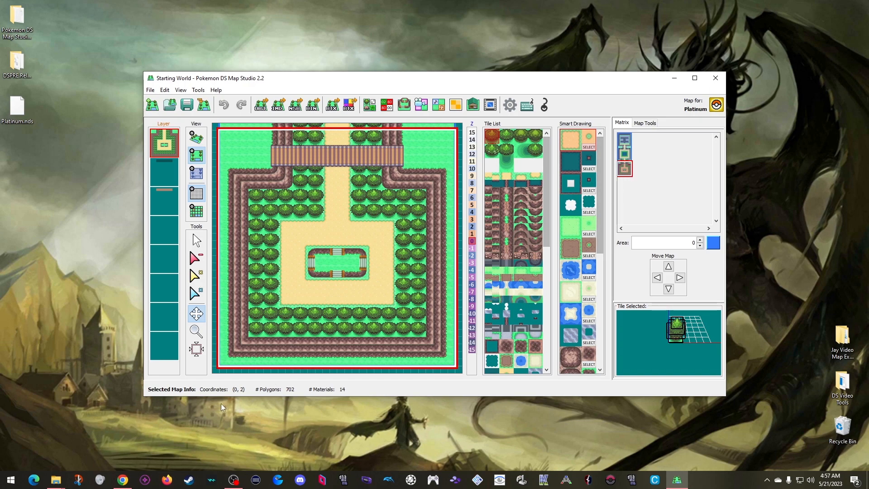
left_click(625, 157)
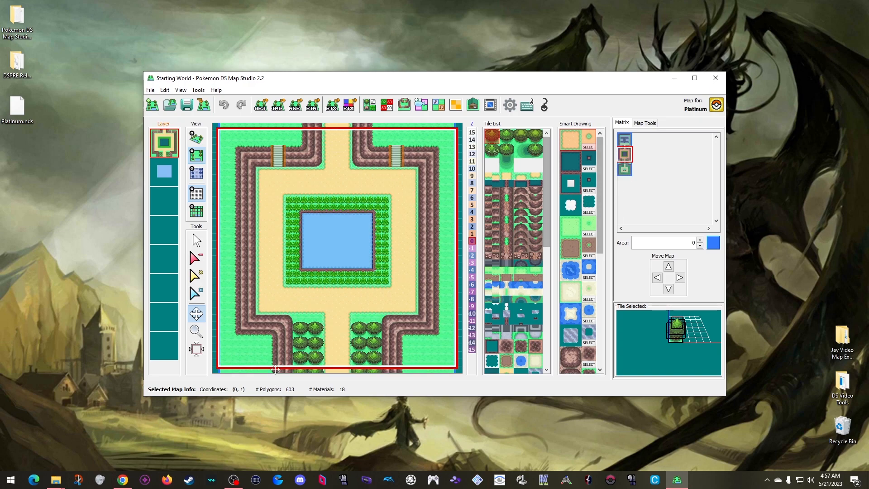
left_click(627, 140)
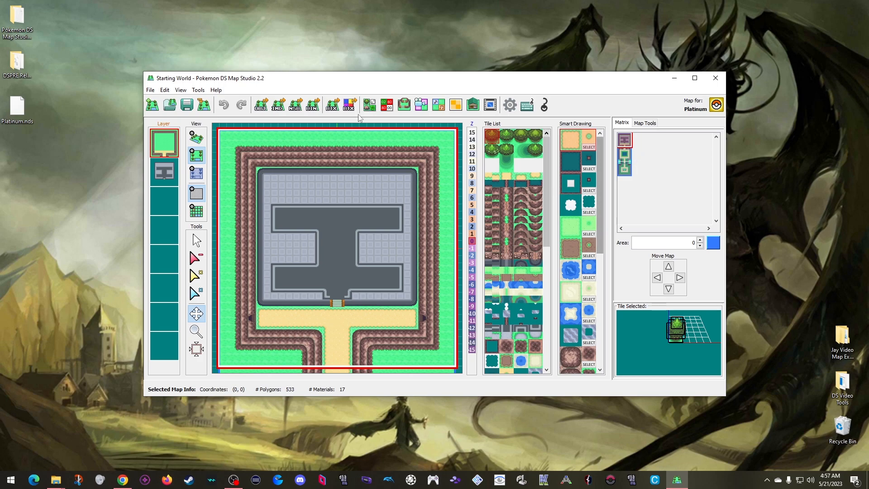
Export all three Starting World OBJ maps as IMD into the "Combined - Starting World" folder
left_click(276, 108)
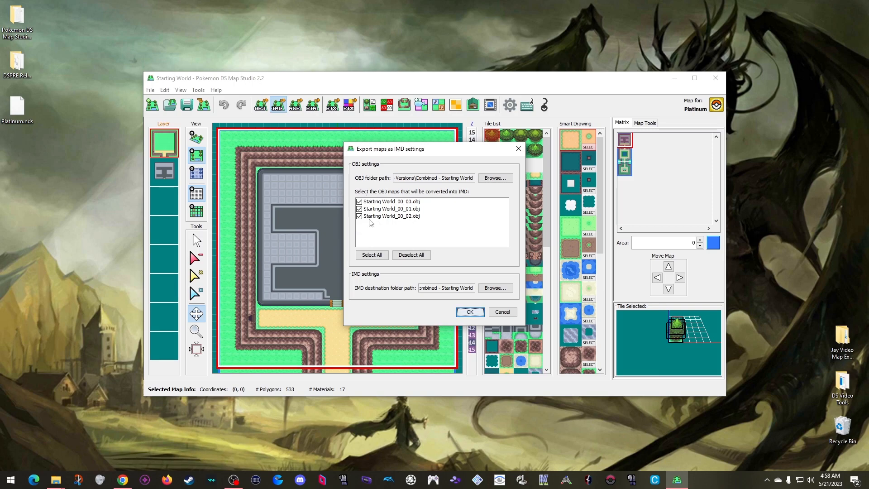
left_click(494, 289)
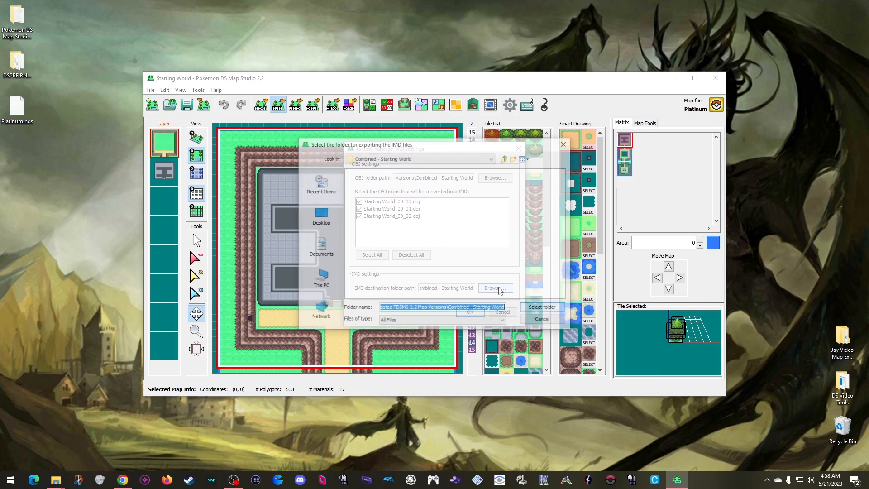
left_click(556, 311)
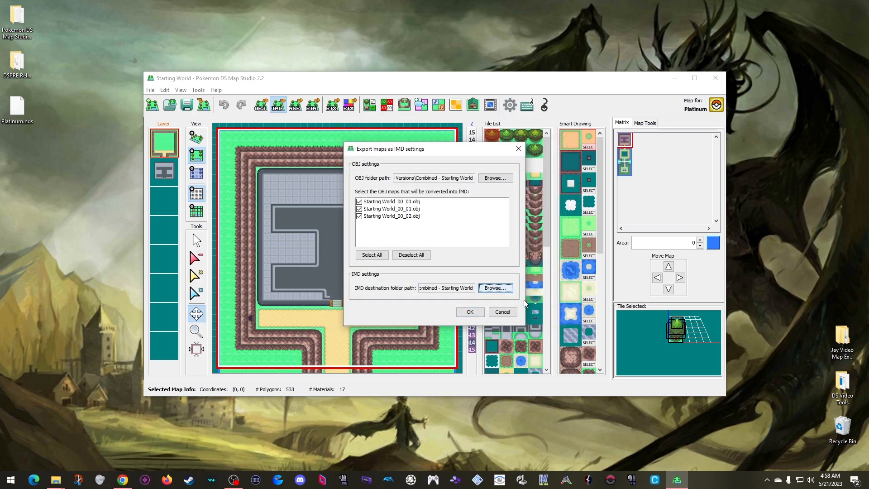
left_click(470, 312)
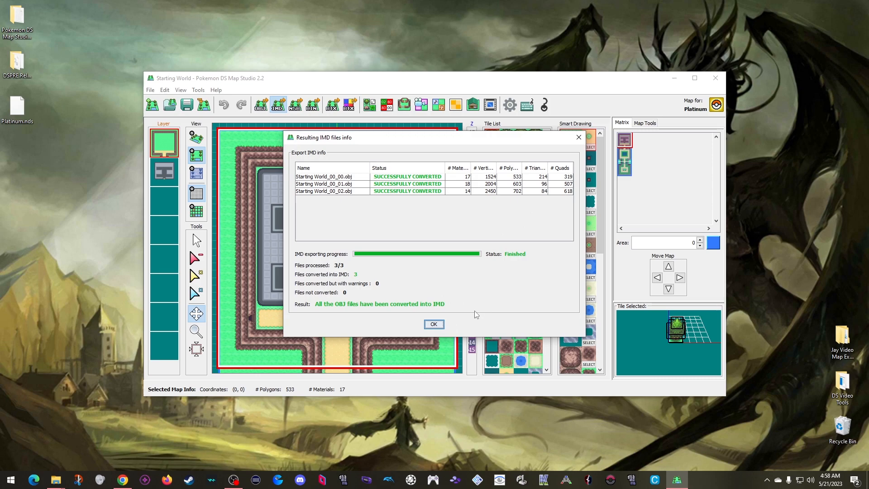
left_click(434, 324)
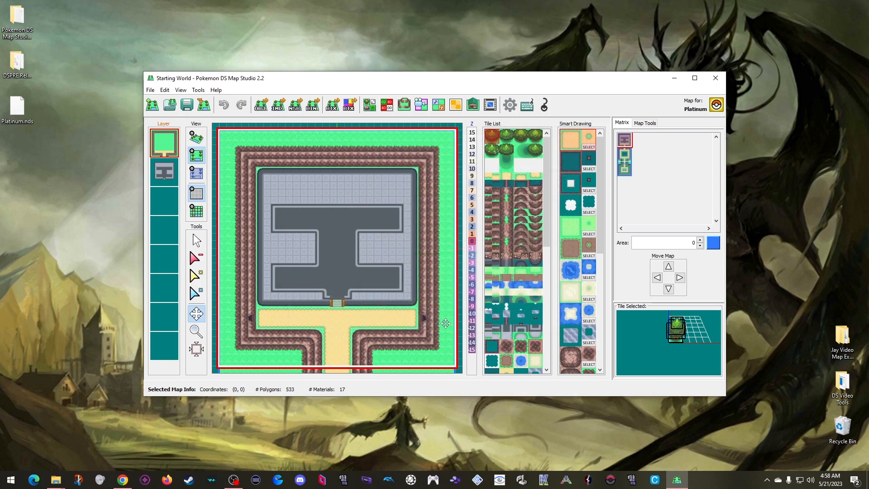
Export all three Starting World IMD maps as NSBMD with NSBTX included
left_click(295, 104)
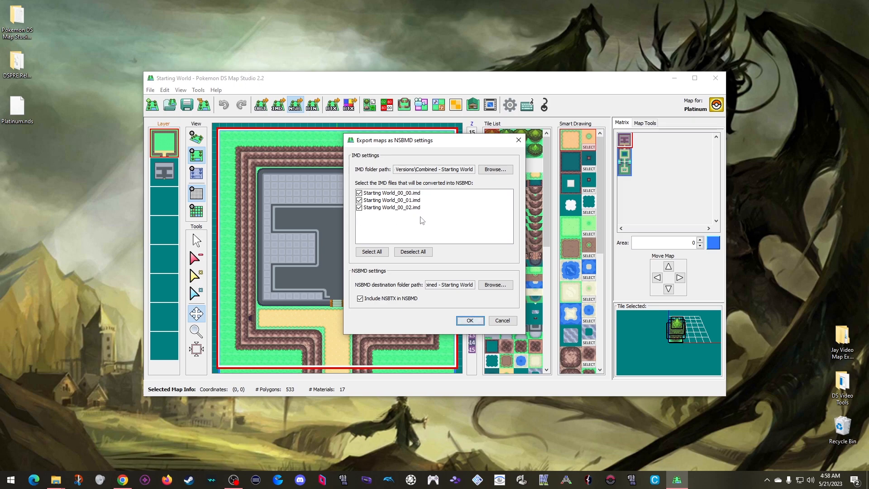
left_click(468, 319)
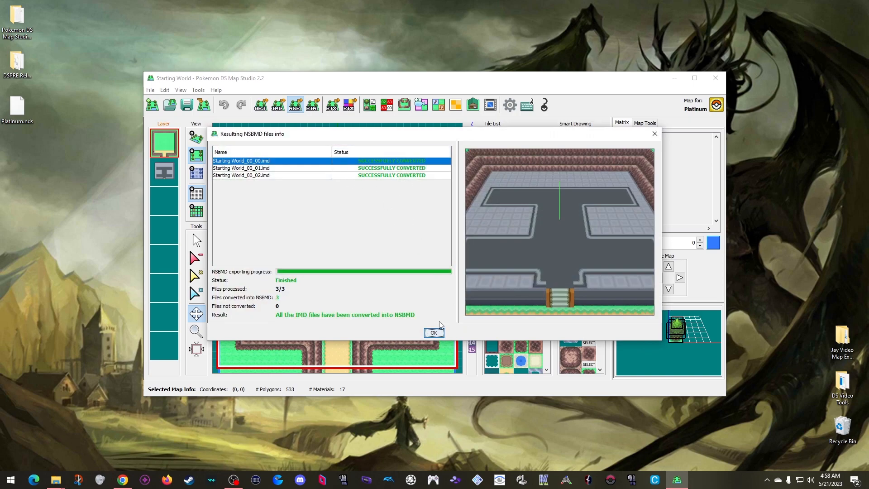
left_click(434, 333)
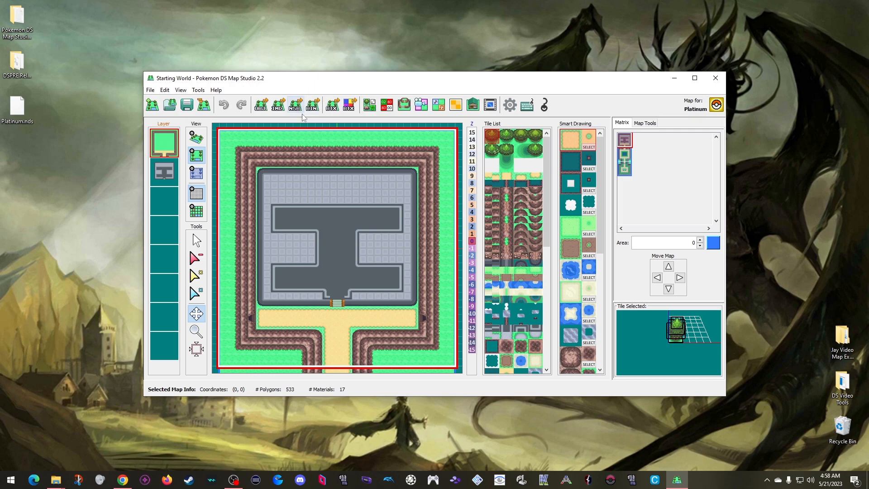
Save the map and export the binary files of all maps
left_click(185, 106)
left_click(312, 105)
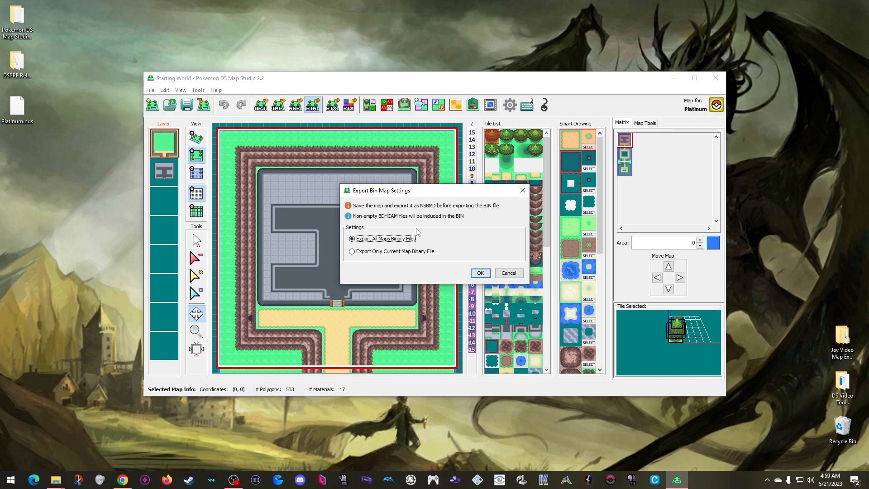
left_click(488, 274)
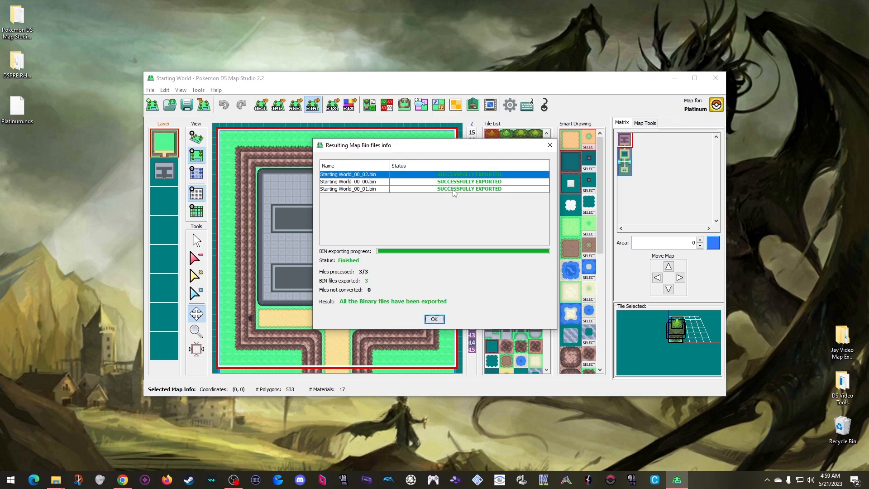
left_click(433, 318)
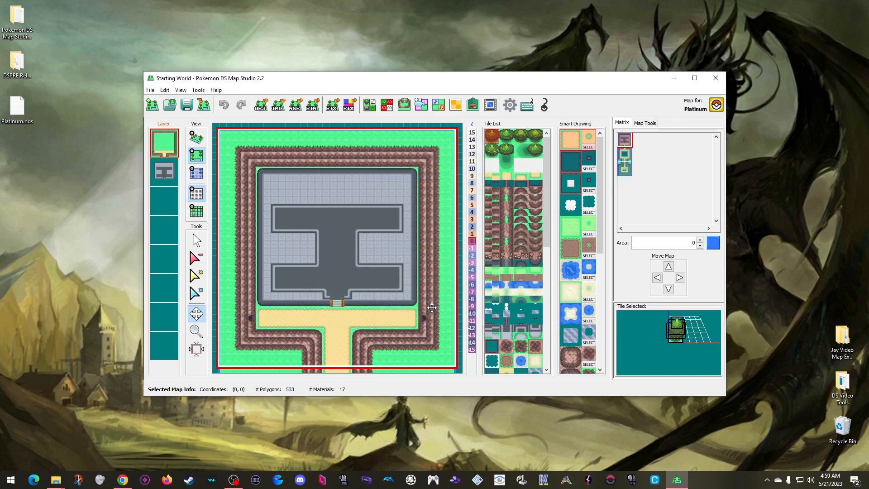
Check the exported Starting World files in "Combined - Starting World" inside the "Updated PDSMS 2.2 Map Versions" folder in File Explorer
double_click(842, 339)
left_click(400, 73)
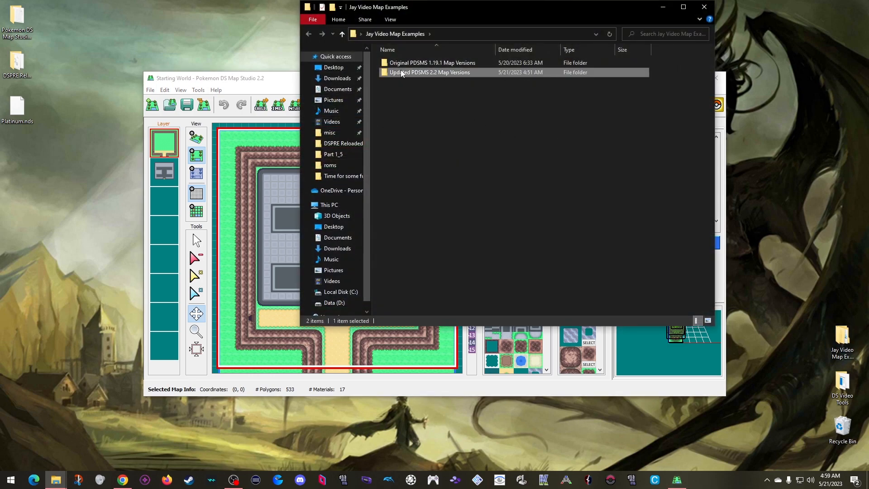
double_click(401, 73)
double_click(402, 63)
scroll(520, 137, "down", 10)
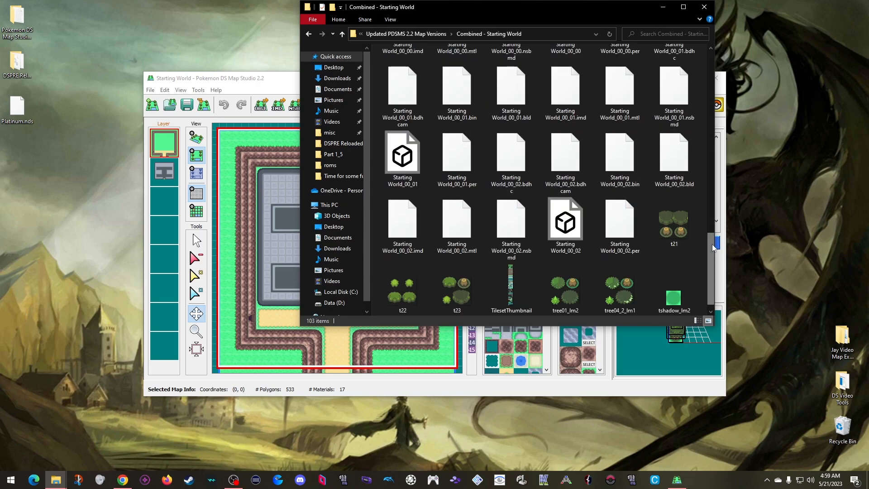
scroll(713, 239, "up", 1)
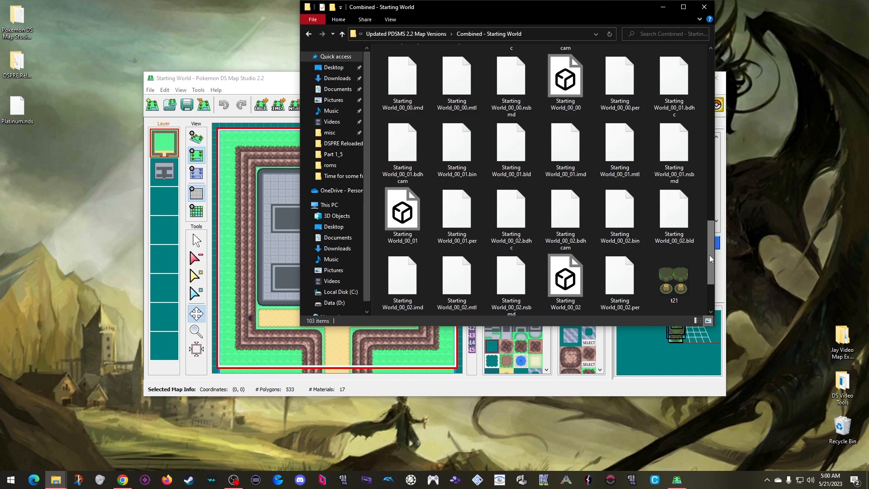
left_click(661, 7)
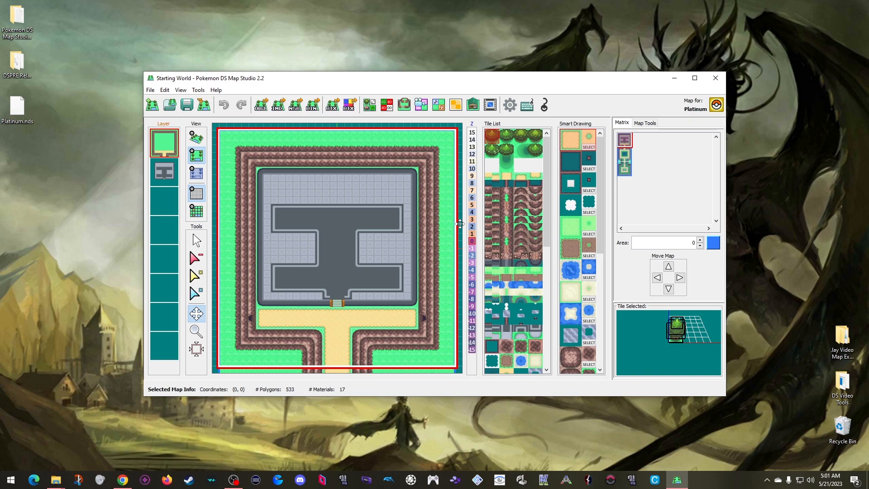
Add Northern Pool.pdsmap from "Map 2- The Northern Pool" in the original 1.19.1 versions, placing it directly above the existing maps
left_click(203, 106)
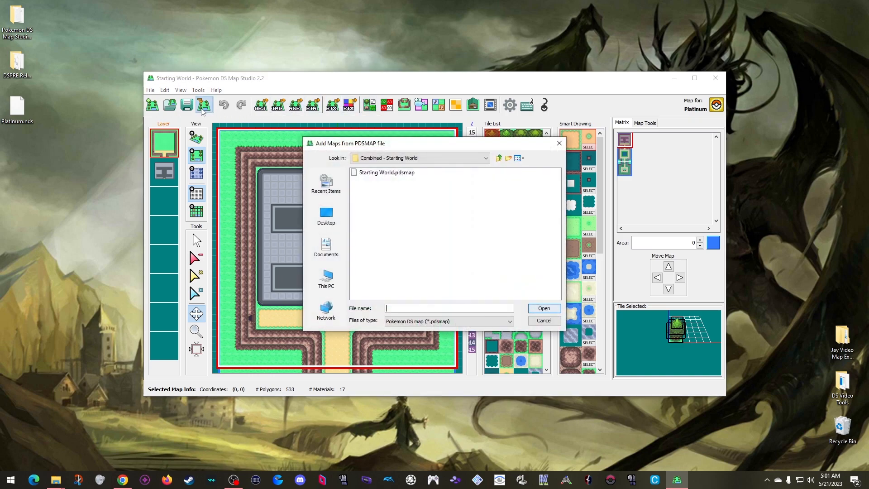
left_click(498, 158)
left_click(499, 158)
double_click(410, 172)
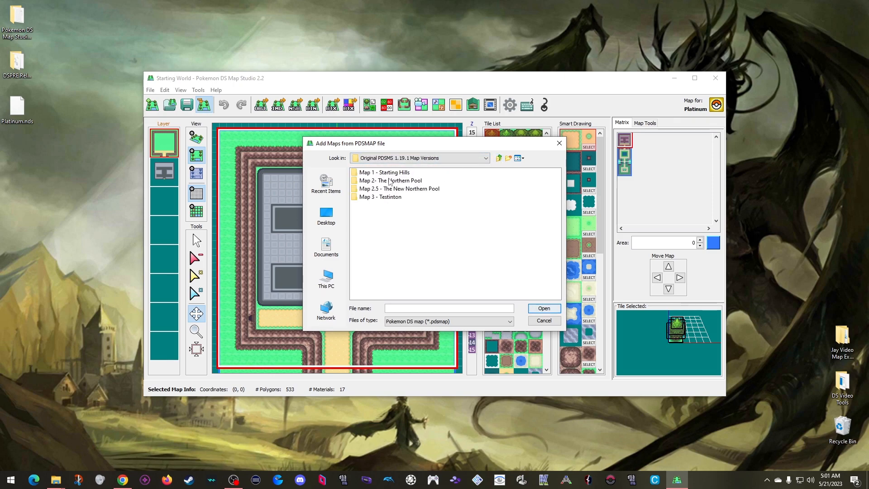
double_click(389, 181)
left_click(389, 173)
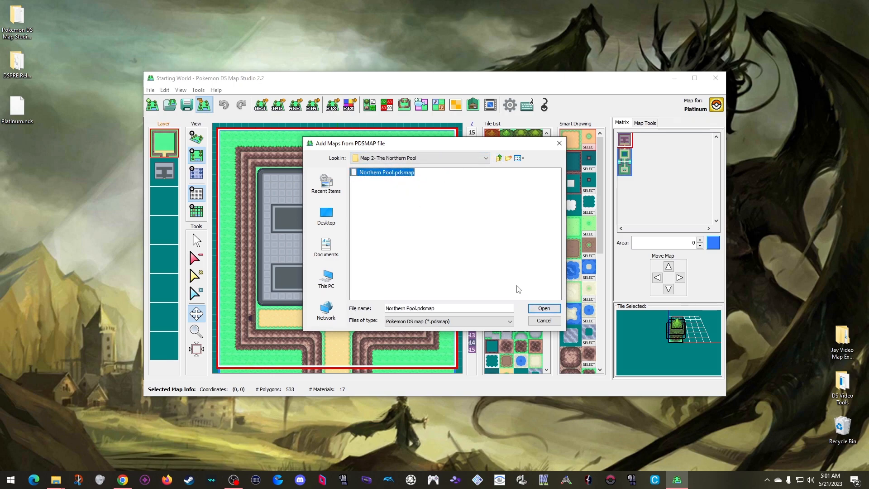
left_click(539, 309)
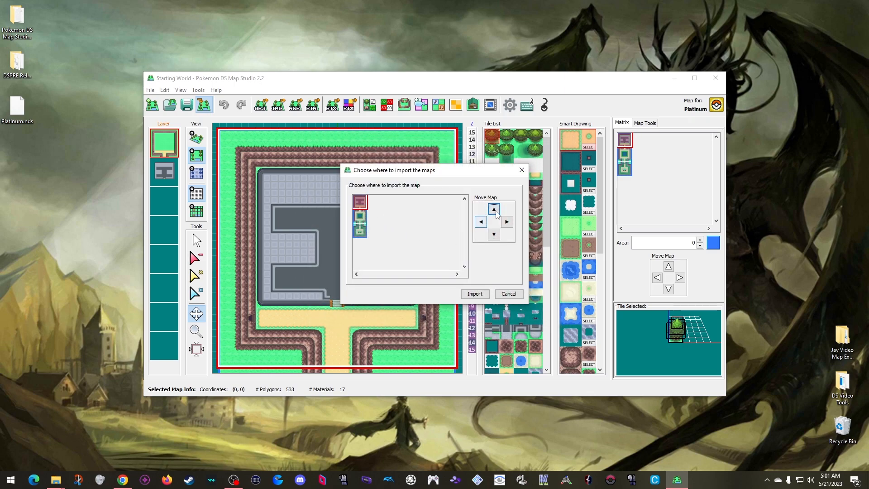
left_click(495, 213)
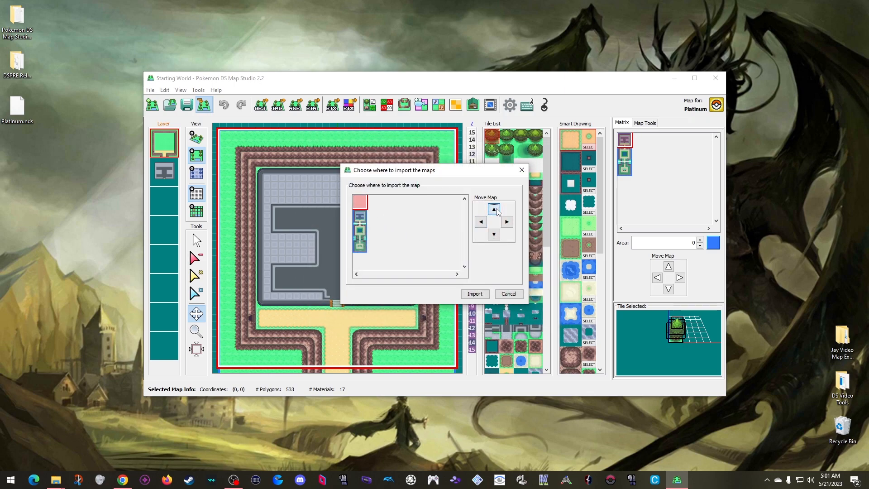
left_click(474, 294)
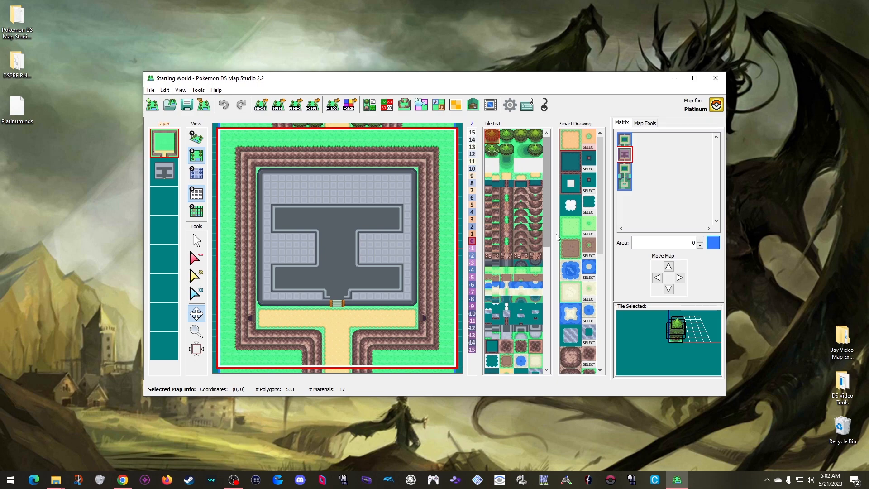
Save the matrix with the added Northern Pool map and reopen Starting World.pdsmap from the "Combined - Starting World" folder
left_click(624, 140)
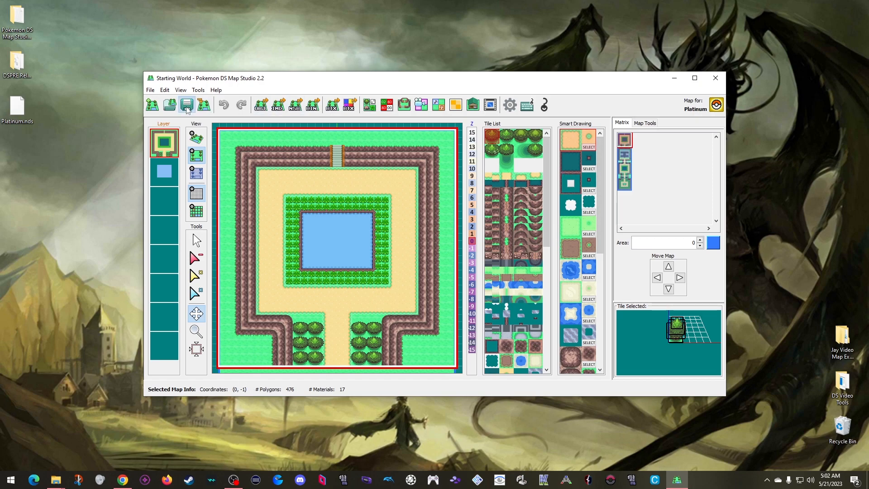
left_click(151, 90)
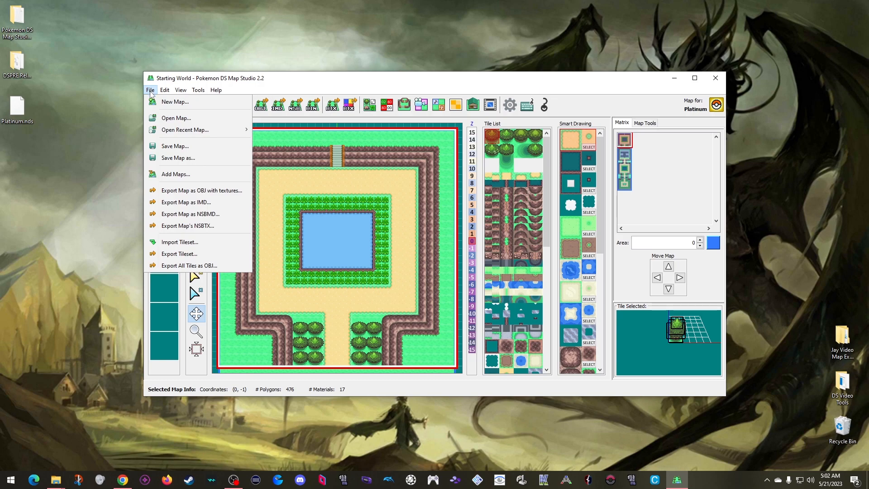
left_click(171, 118)
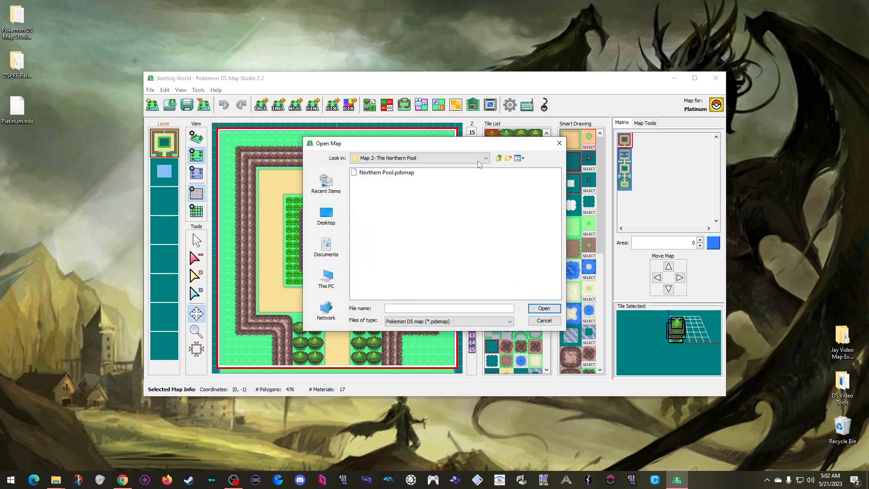
left_click(498, 159)
left_click(498, 159)
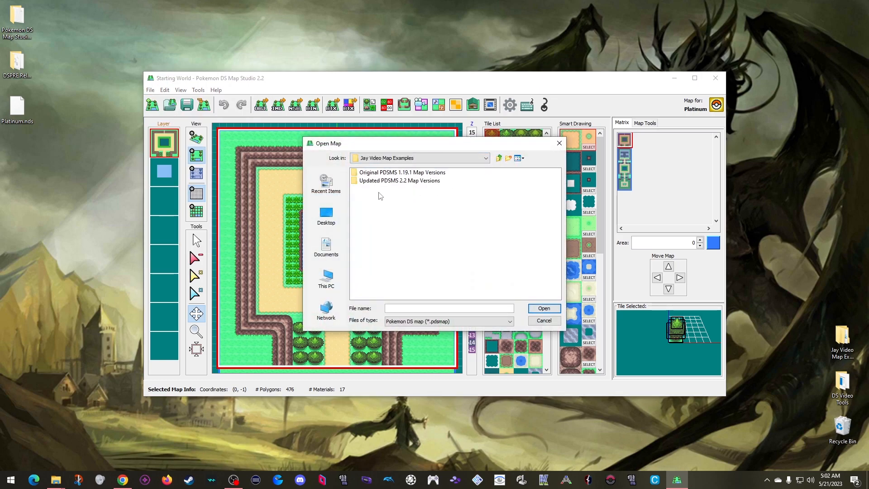
double_click(385, 180)
double_click(383, 174)
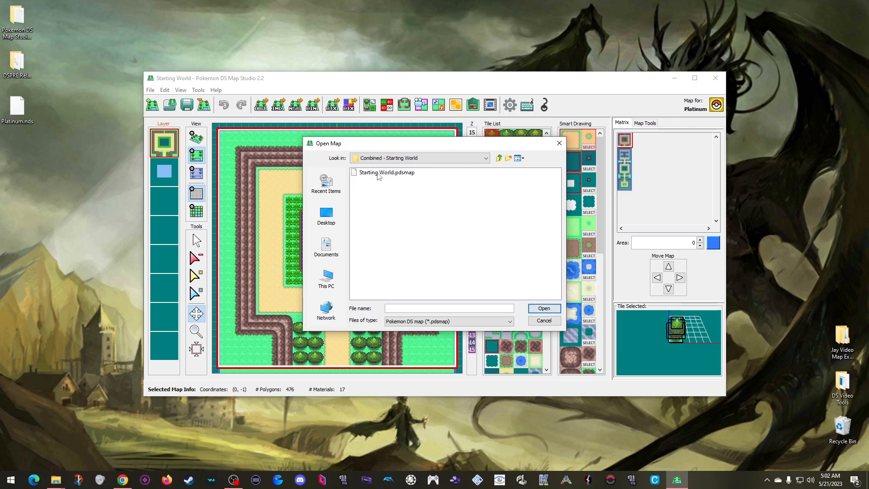
double_click(379, 173)
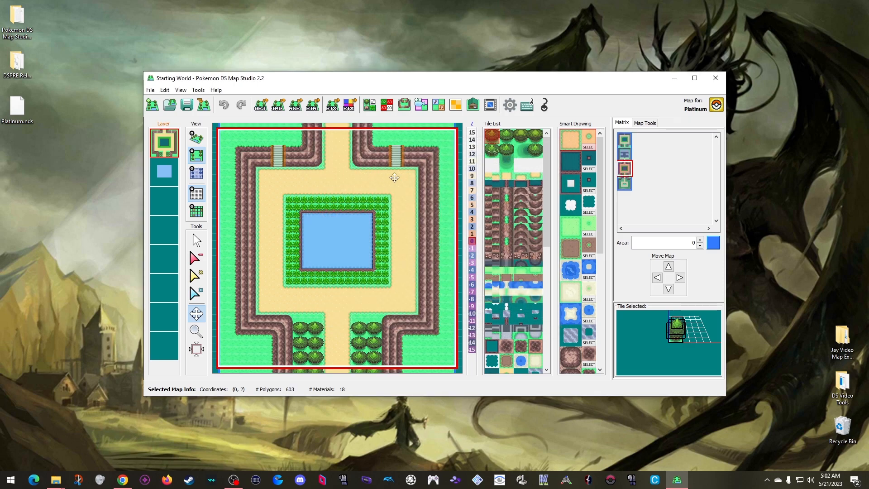
View each of the four maps in the matrix and check their coordinates
left_click(625, 140)
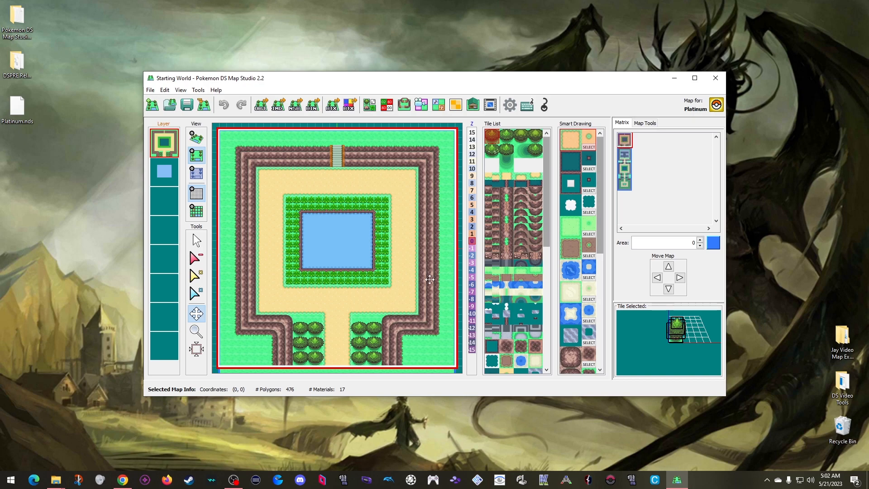
left_click(626, 156)
left_click(625, 170)
left_click(625, 183)
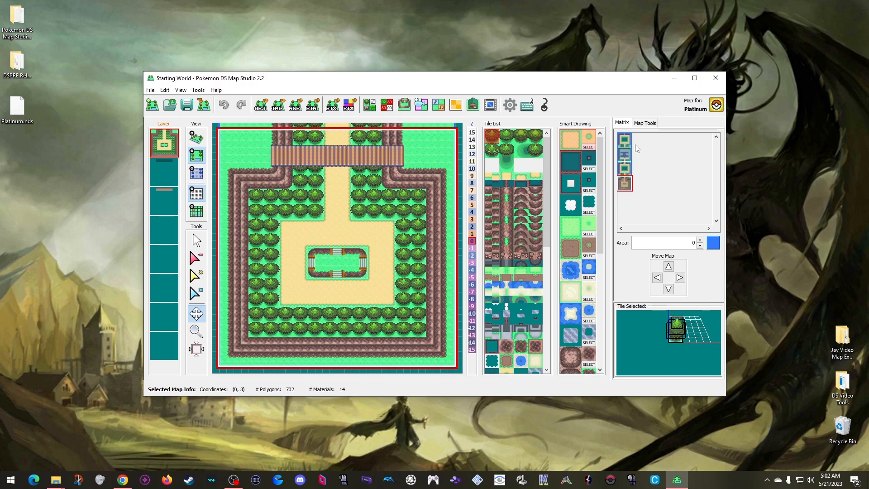
left_click(630, 157)
left_click(625, 171)
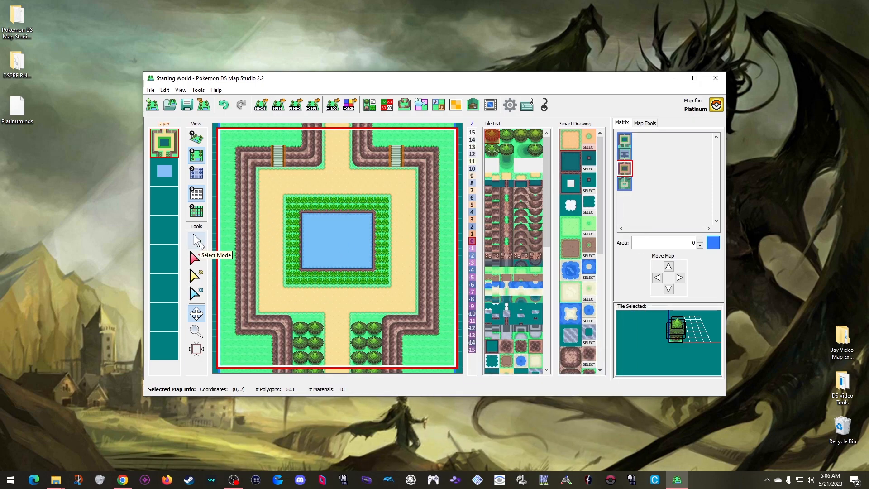
Switch to select mode and sample the pool's water tile on the second layer to locate it in the tile list
left_click(198, 241)
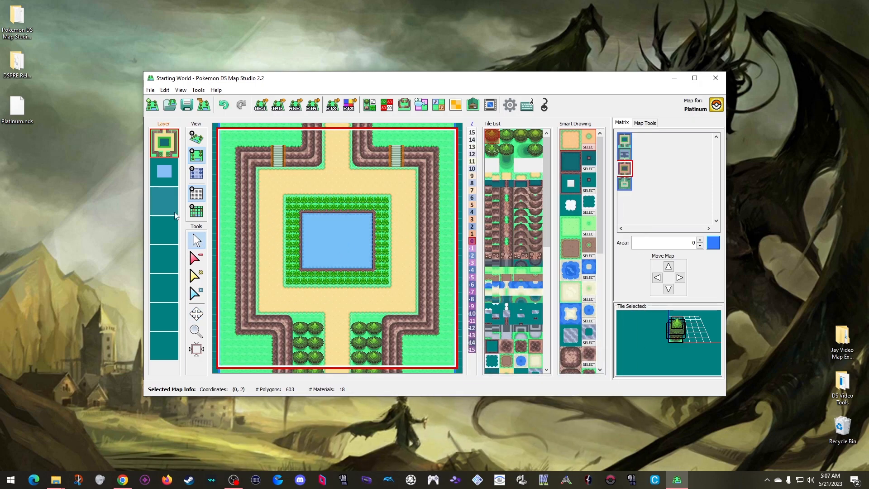
left_click(164, 176)
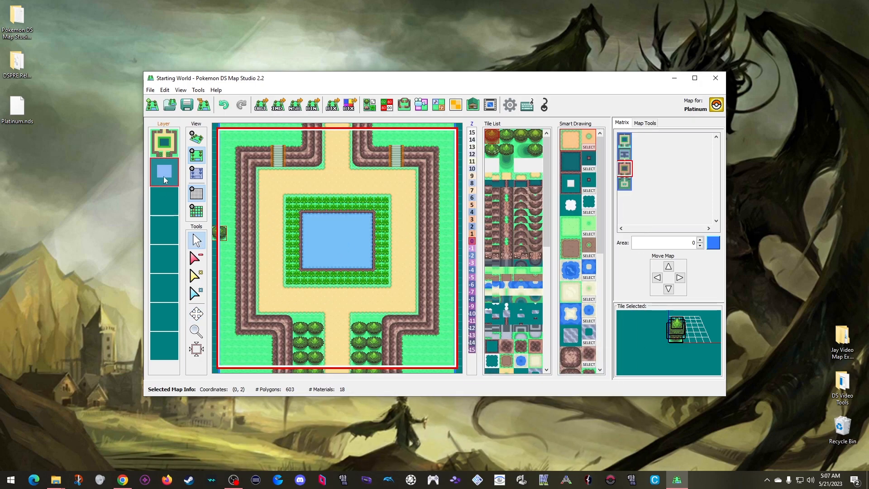
right_click(310, 239)
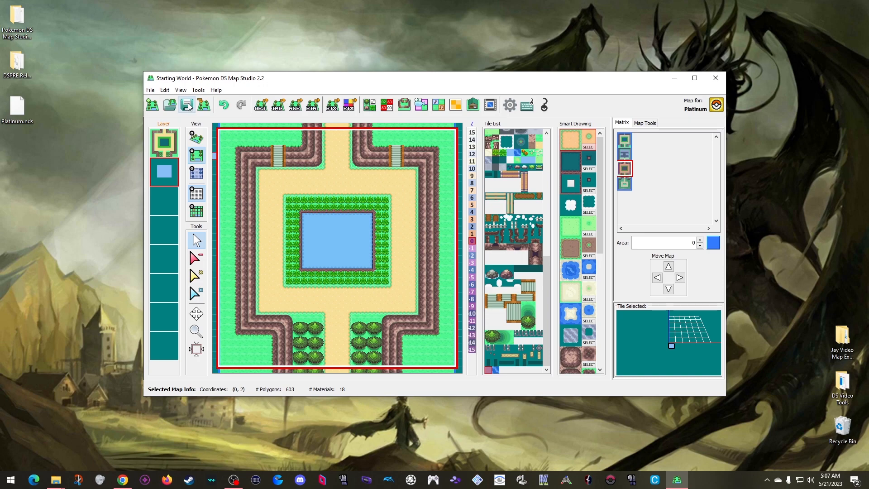
Open New Northern Pool.pdsmap from "Map 2.5 - The New Northern Pool" in the original 1.19.1 versions and sample its pool water tile
left_click(150, 90)
left_click(170, 118)
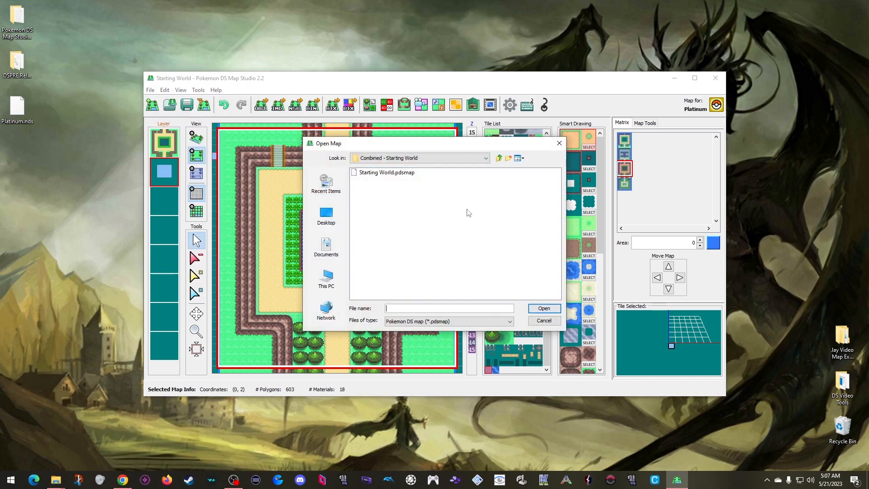
left_click(498, 158)
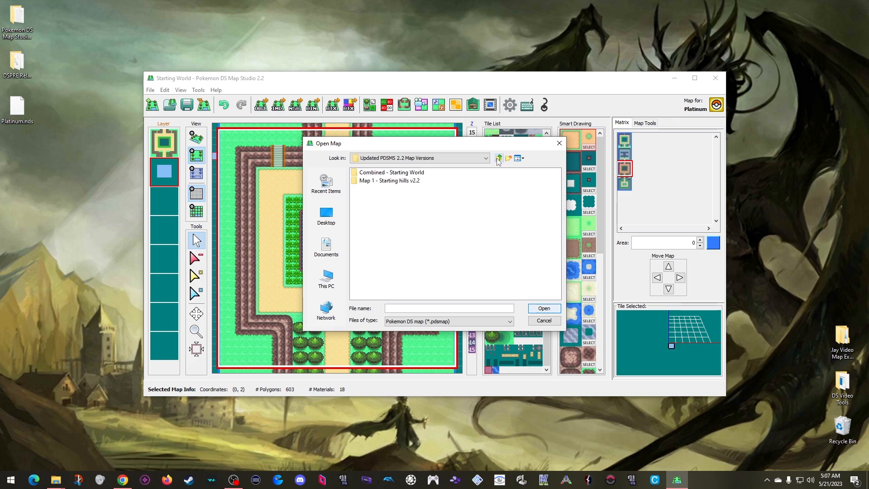
left_click(499, 158)
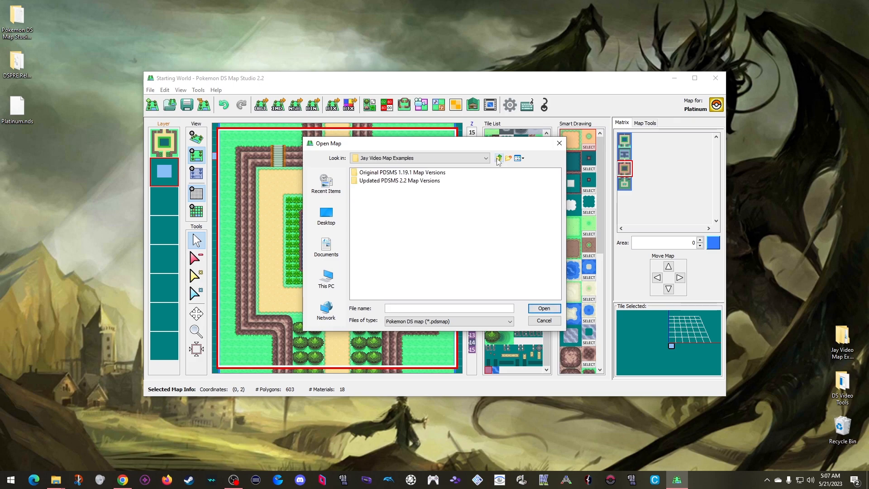
double_click(380, 173)
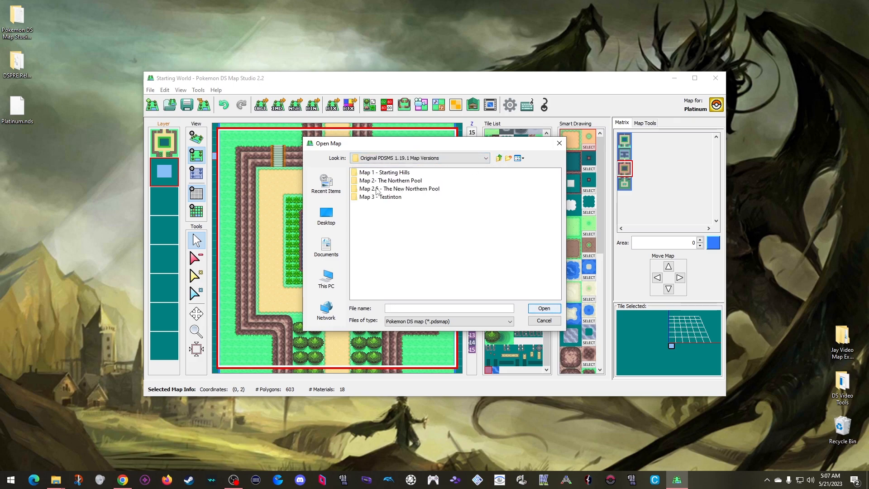
double_click(375, 189)
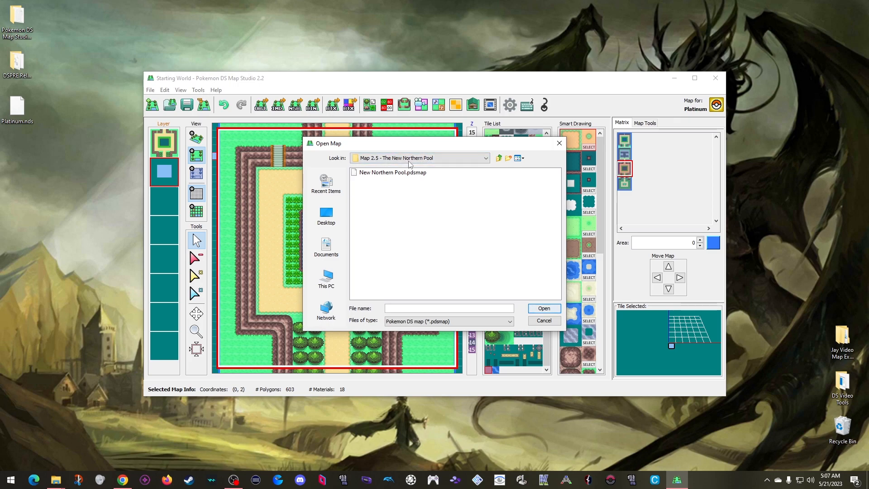
double_click(393, 173)
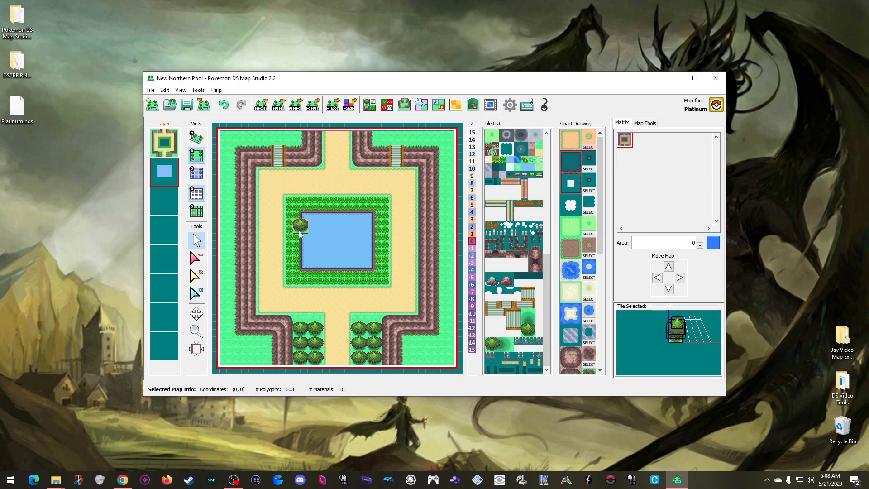
right_click(319, 237)
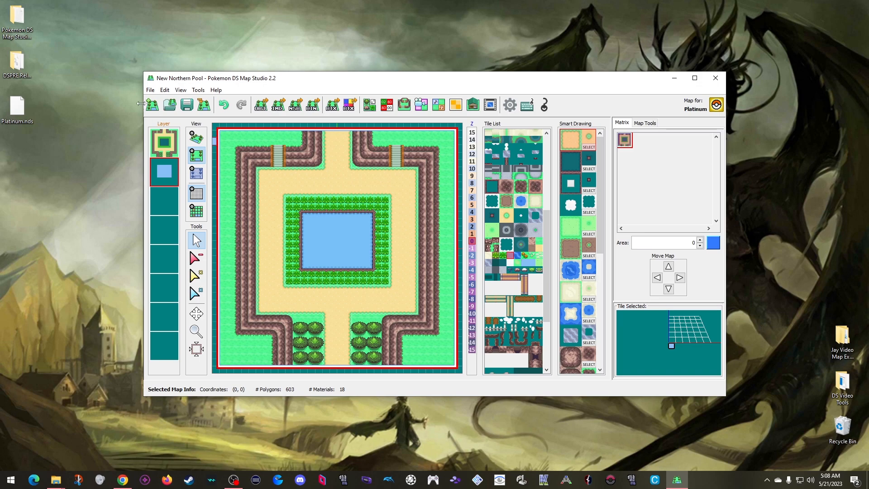
Reopen Starting World.pdsmap from "Combined - Starting World" in the "Updated PDSMS 2.2 Map Versions" folder
left_click(150, 90)
left_click(176, 118)
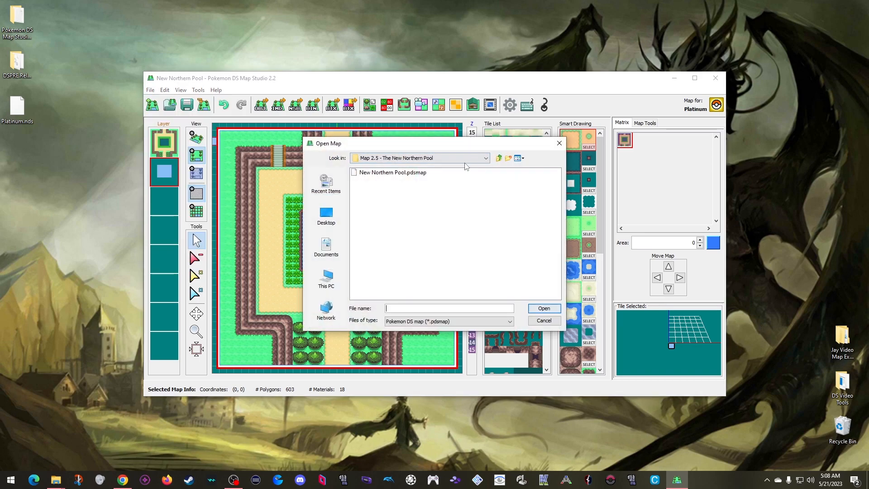
left_click(499, 159)
left_click(499, 158)
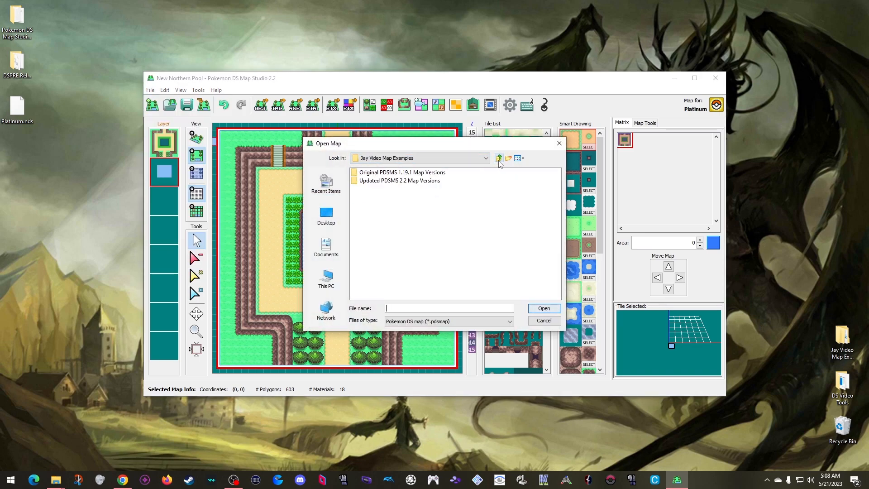
double_click(378, 181)
double_click(382, 173)
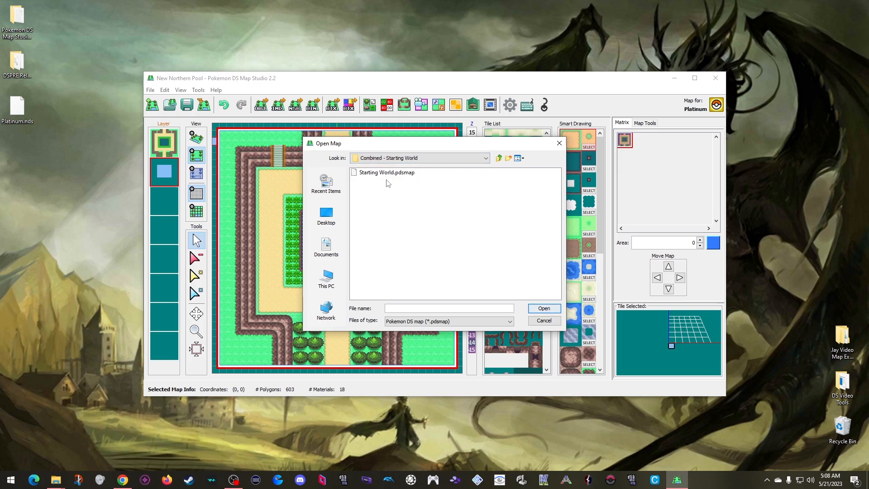
double_click(382, 173)
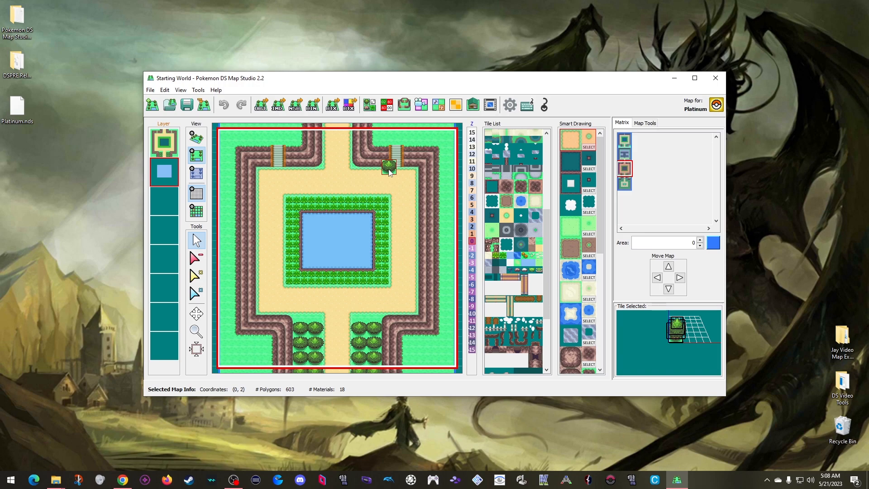
Try filling the pool on the second layer with the plain light green tile, and refill it with the water tile
left_click(511, 255)
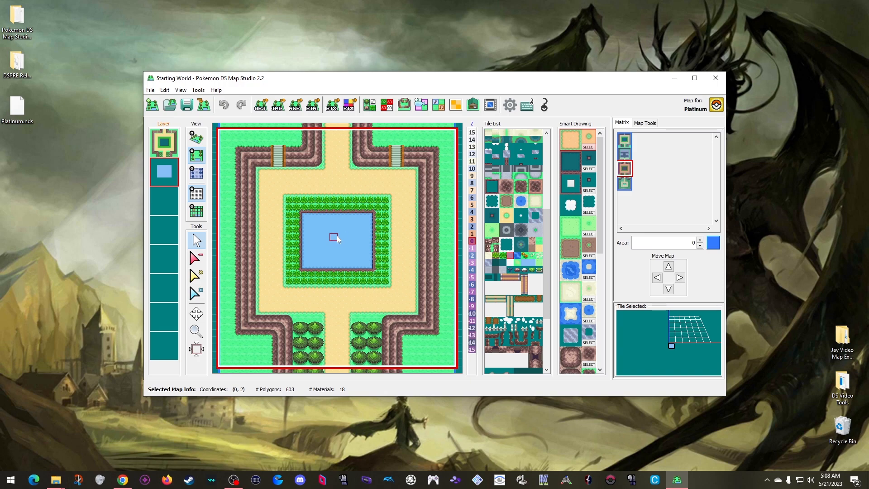
scroll(514, 326, "down", 3)
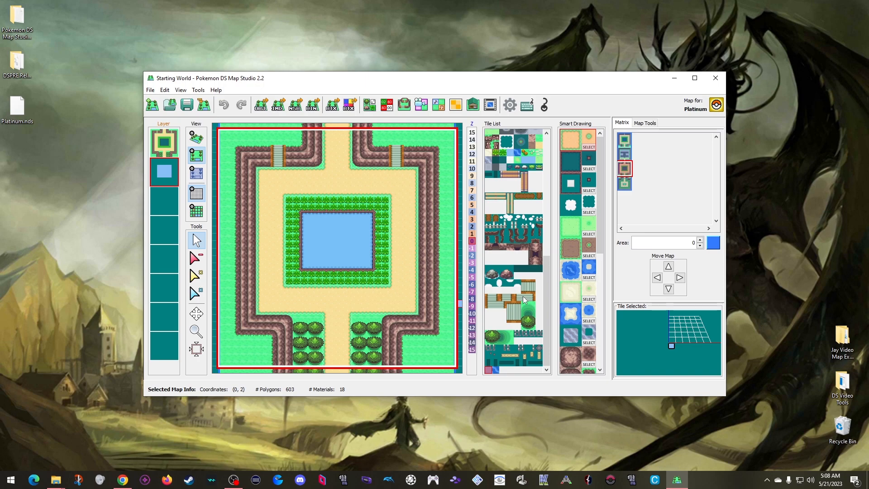
left_click(539, 159)
left_click(330, 232)
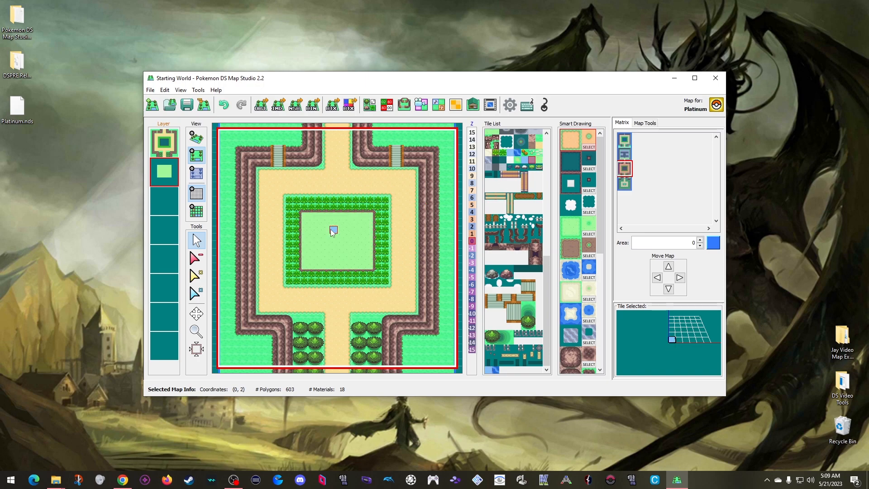
right_click(331, 229)
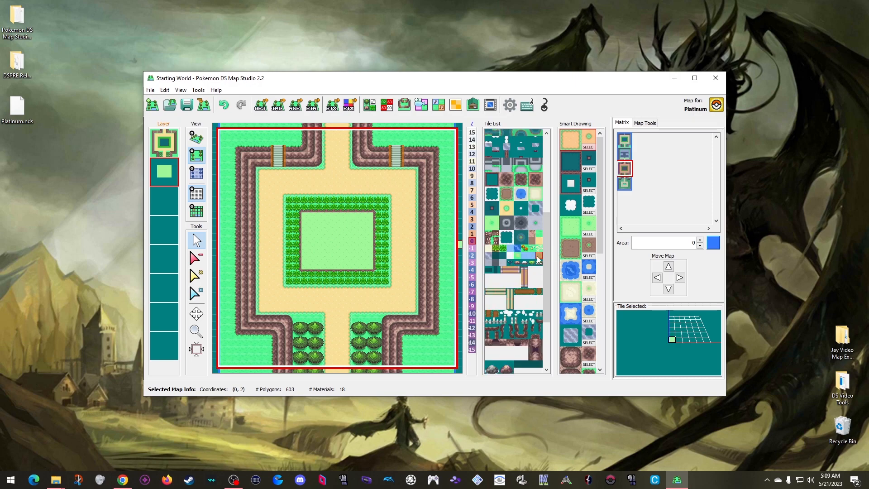
left_click(510, 249)
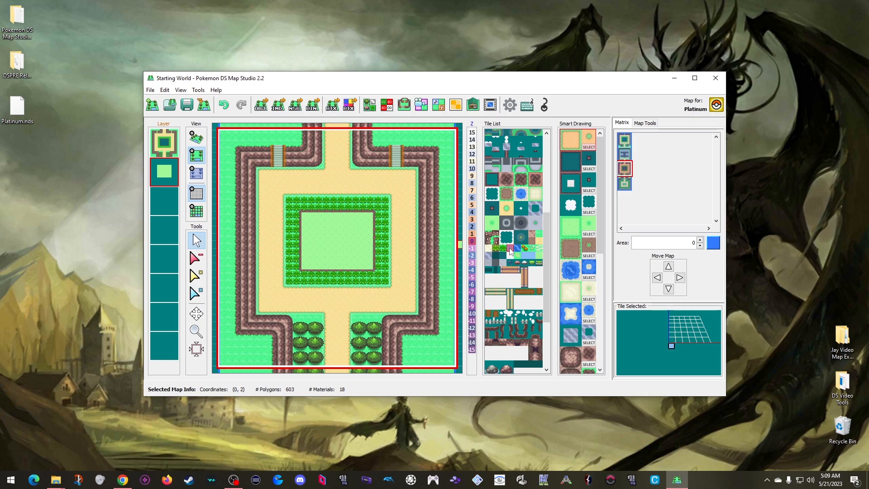
left_click(341, 235)
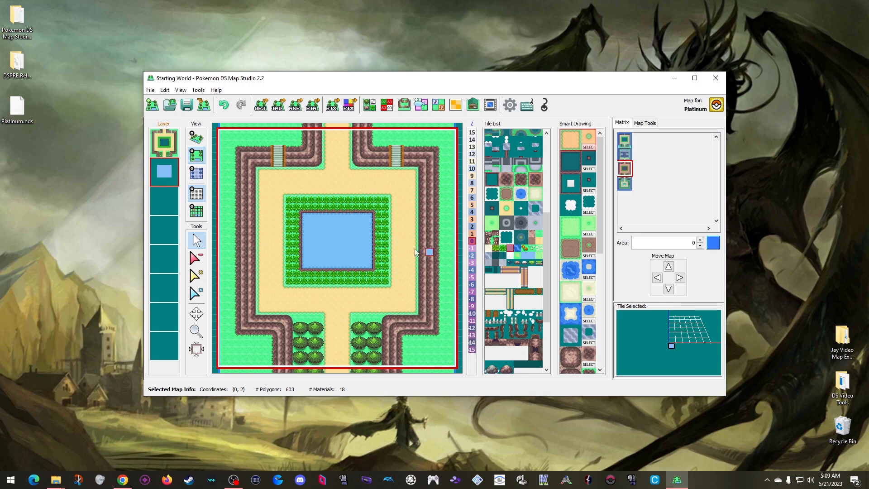
Compare the sand tile on the first layer with the pool's water tile on the second layer by sampling both
left_click(164, 143)
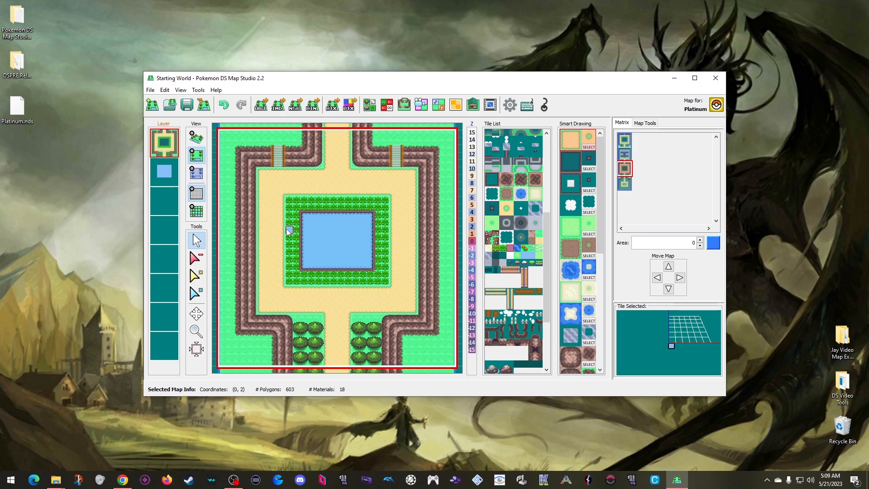
right_click(271, 225)
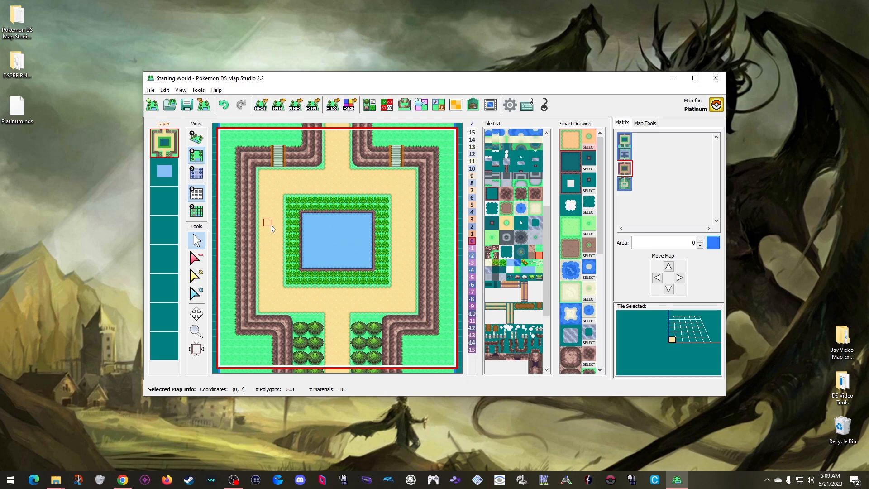
left_click(162, 176)
right_click(341, 238)
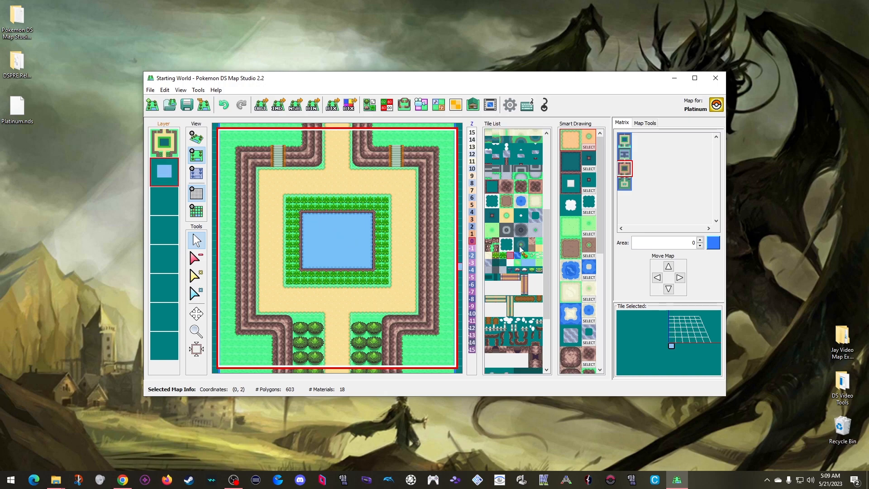